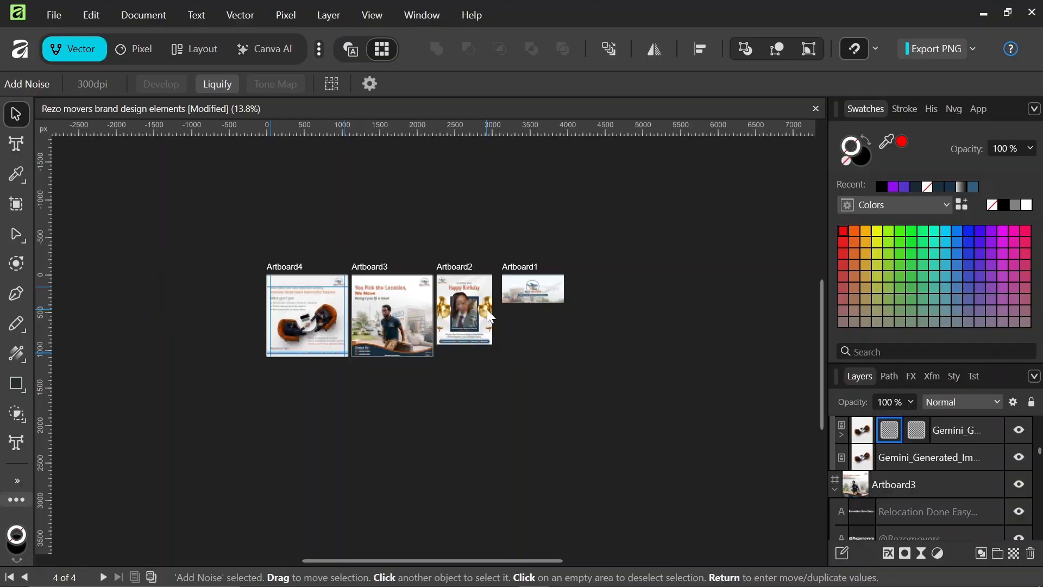
Step: Select the image of the walking man in the foreground of Artboard3
{"action": "scroll", "coordinate": [486, 309], "scroll_direction": "up", "scroll_amount": 3}
{"action": "scroll", "coordinate": [487, 310], "scroll_direction": "left", "scroll_amount": 4}
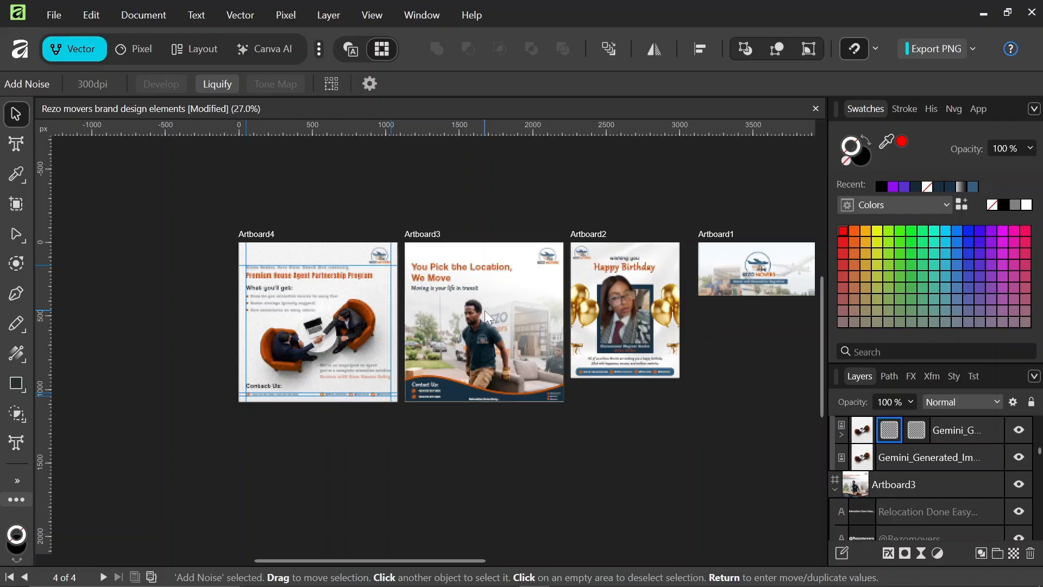
{"action": "scroll", "coordinate": [485, 311], "scroll_direction": "up", "scroll_amount": 3}
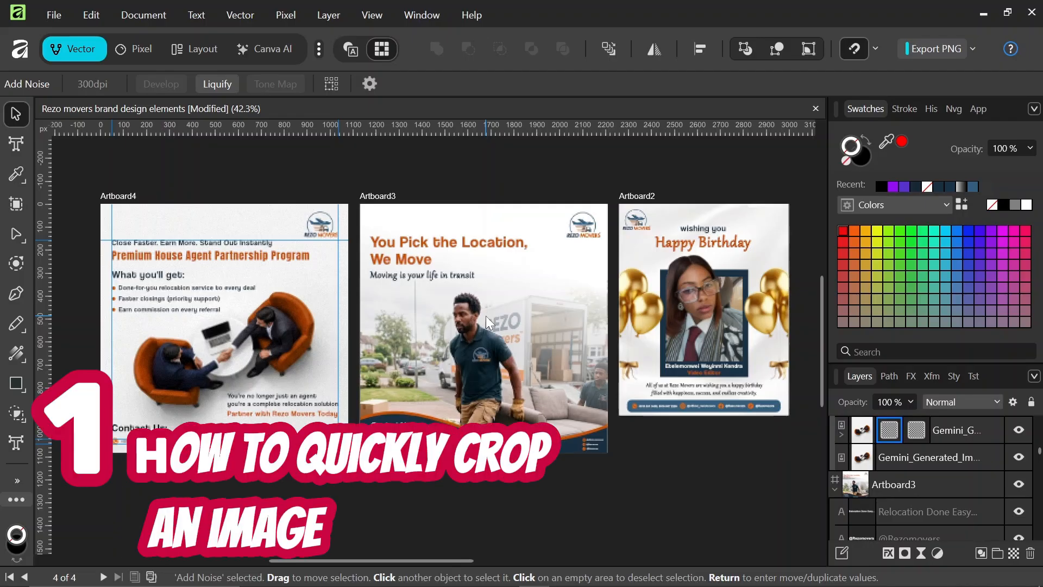
{"action": "scroll", "coordinate": [486, 315], "scroll_direction": "up", "scroll_amount": 4}
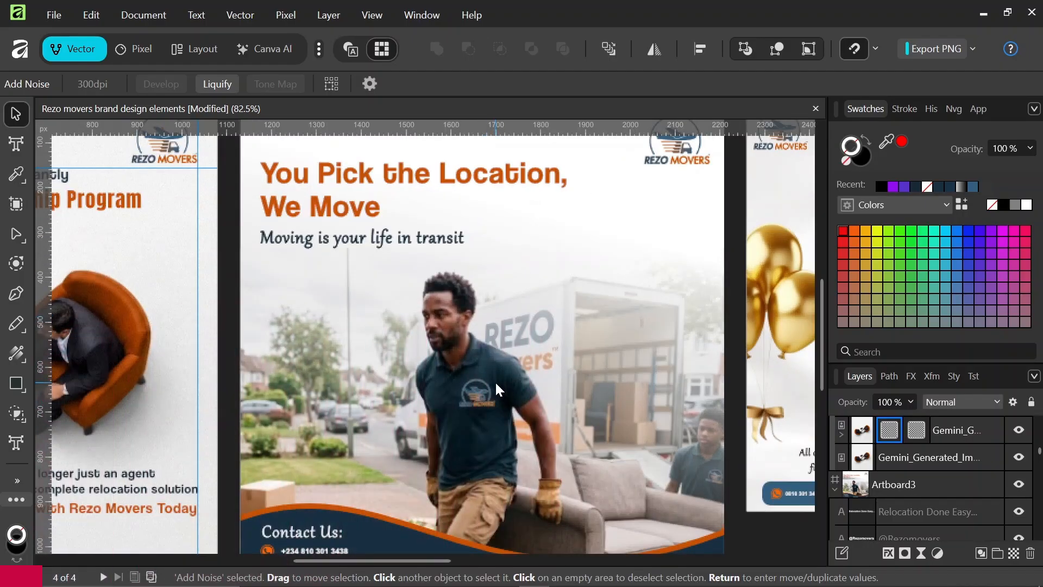
{"action": "left_click", "coordinate": [487, 433]}
{"action": "left_click", "coordinate": [488, 432]}
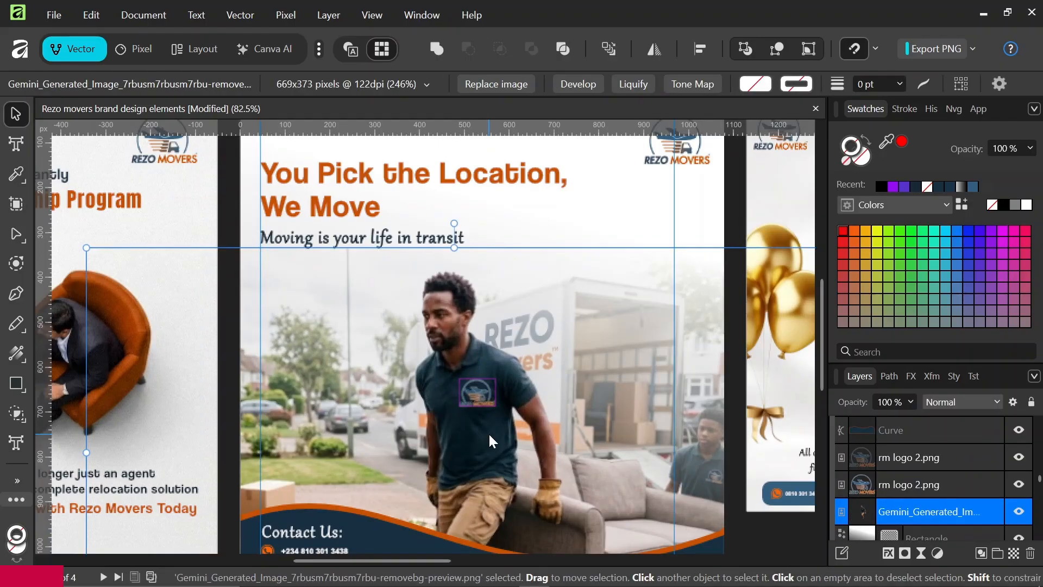
Step: Try moving the man's image down and to the left on Artboard3, and undo the move
{"action": "left_click_drag", "start_coordinate": [473, 445], "coordinate": [421, 466]}
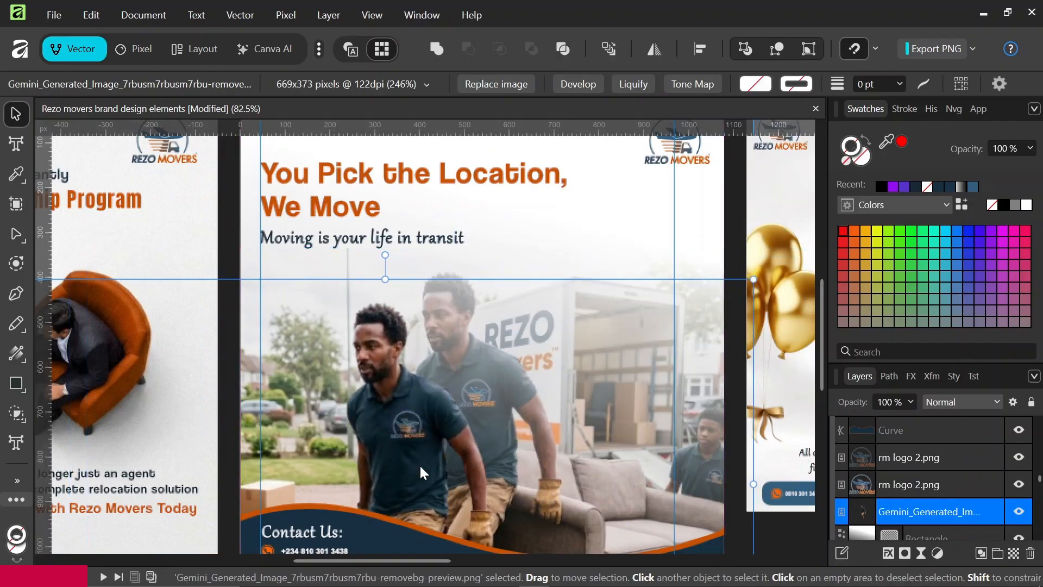
{"action": "scroll", "coordinate": [420, 464], "scroll_direction": "down", "scroll_amount": 1}
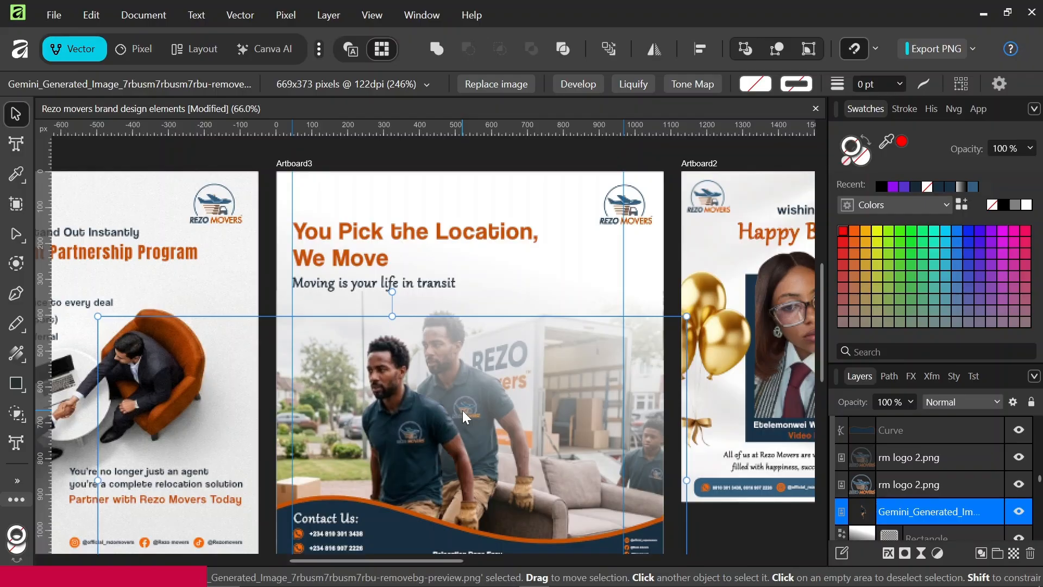
{"action": "key", "text": "ctrl+z"}
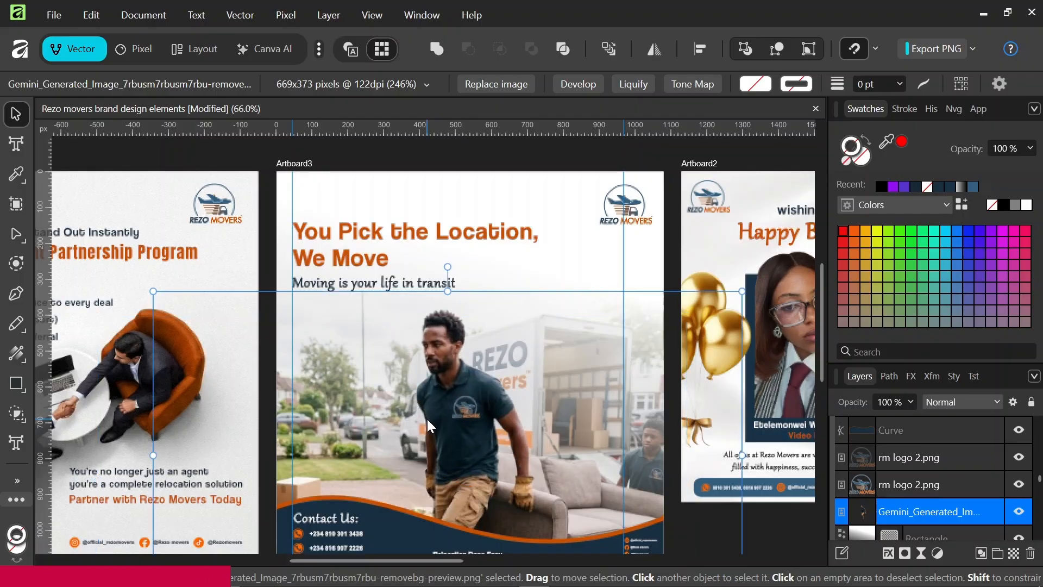
{"action": "scroll", "coordinate": [441, 399], "scroll_direction": "down", "scroll_amount": 3}
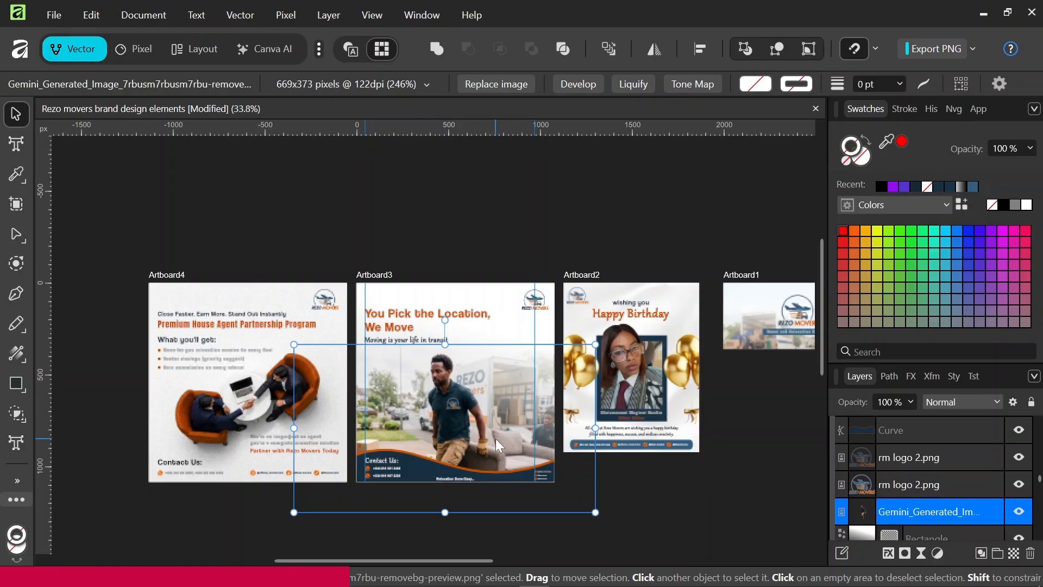
{"action": "scroll", "coordinate": [495, 439], "scroll_direction": "up", "scroll_amount": 2}
{"action": "scroll", "coordinate": [495, 438], "scroll_direction": "up", "scroll_amount": 2}
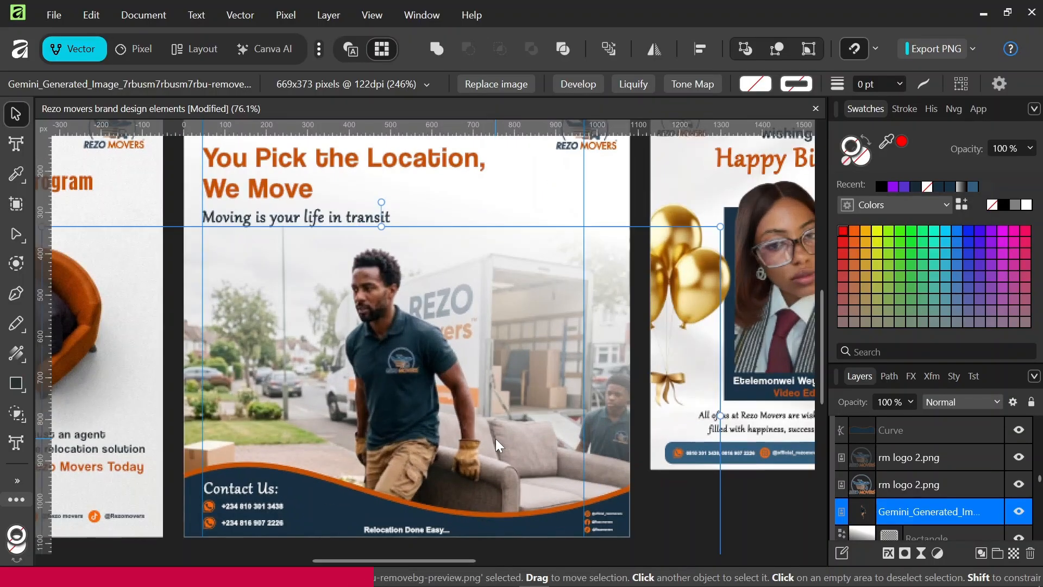
{"action": "scroll", "coordinate": [478, 431], "scroll_direction": "down", "scroll_amount": 2}
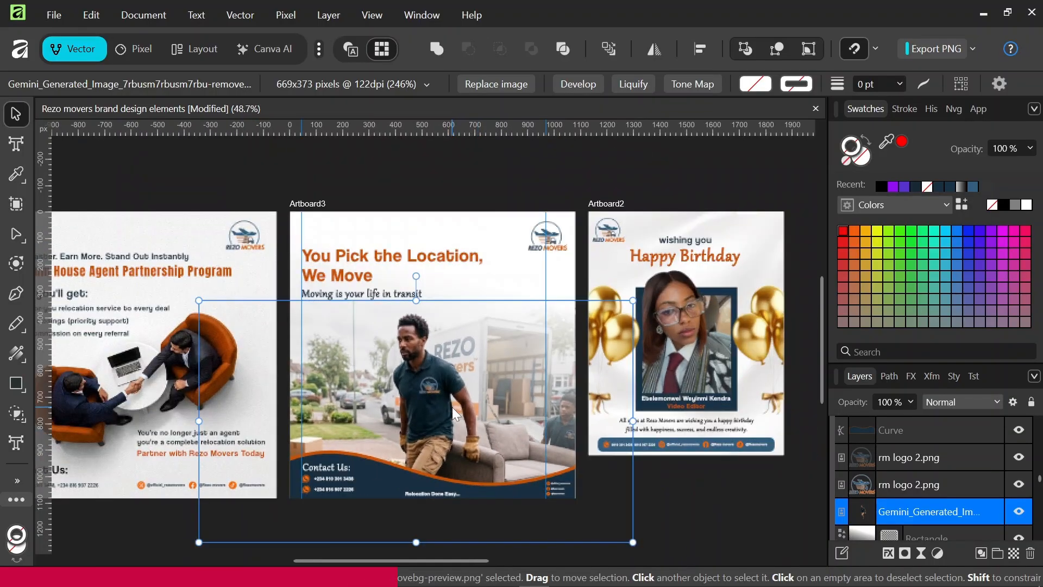
{"action": "scroll", "coordinate": [456, 413], "scroll_direction": "down", "scroll_amount": 1}
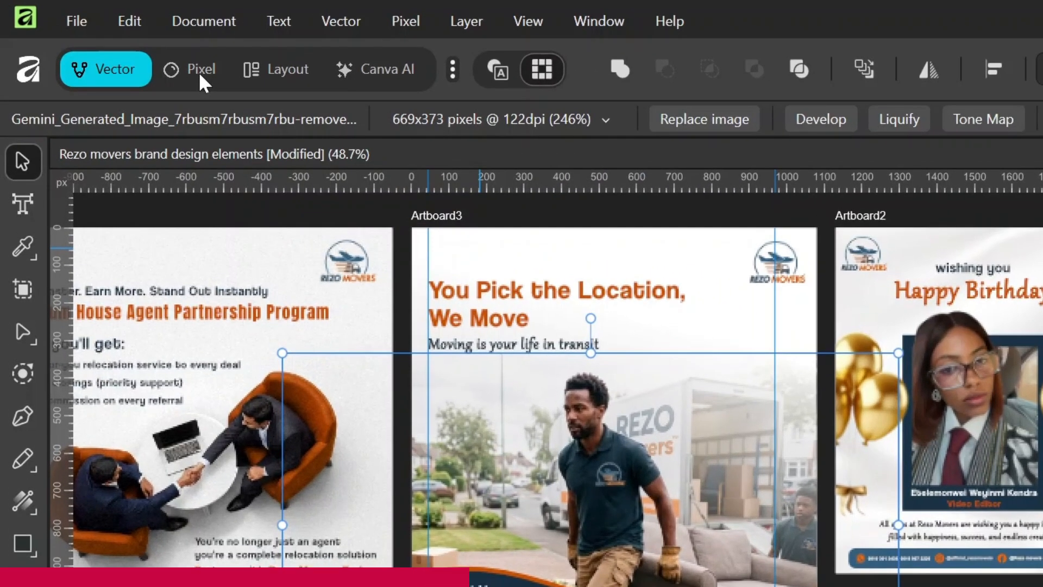
Step: In the Pixel workspace, enclose the man on Artboard3 with the Rectangular Marquee Tool and cut the selected area
{"action": "left_click", "coordinate": [199, 71]}
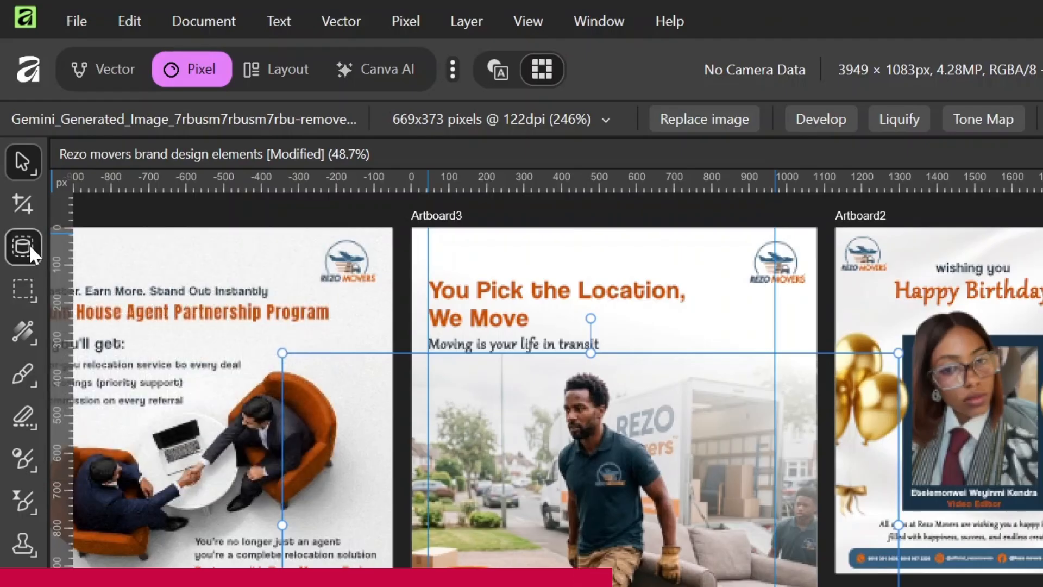
{"action": "mouse_move", "coordinate": [24, 286]}
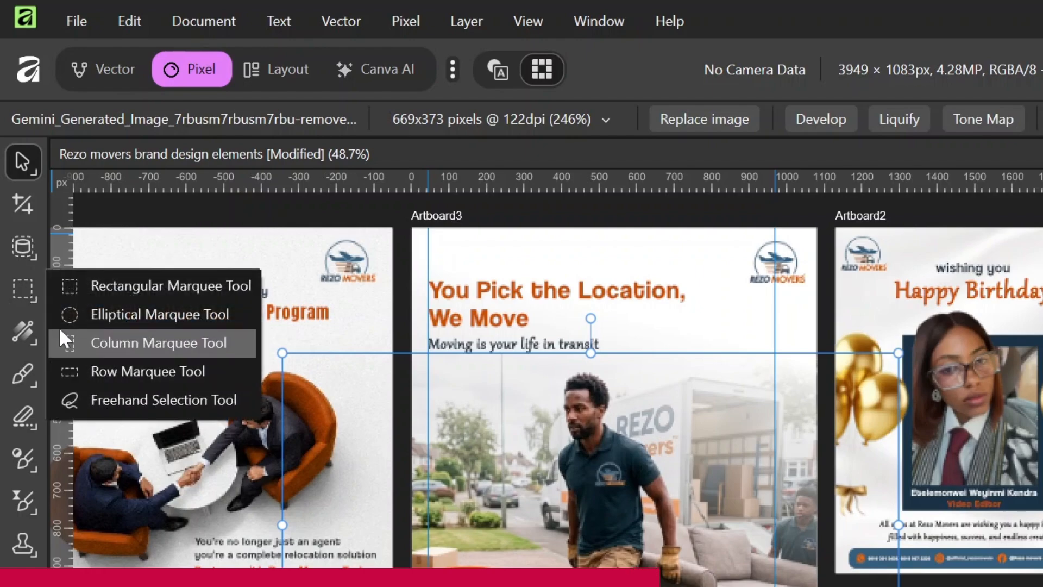
{"action": "left_click", "coordinate": [66, 289]}
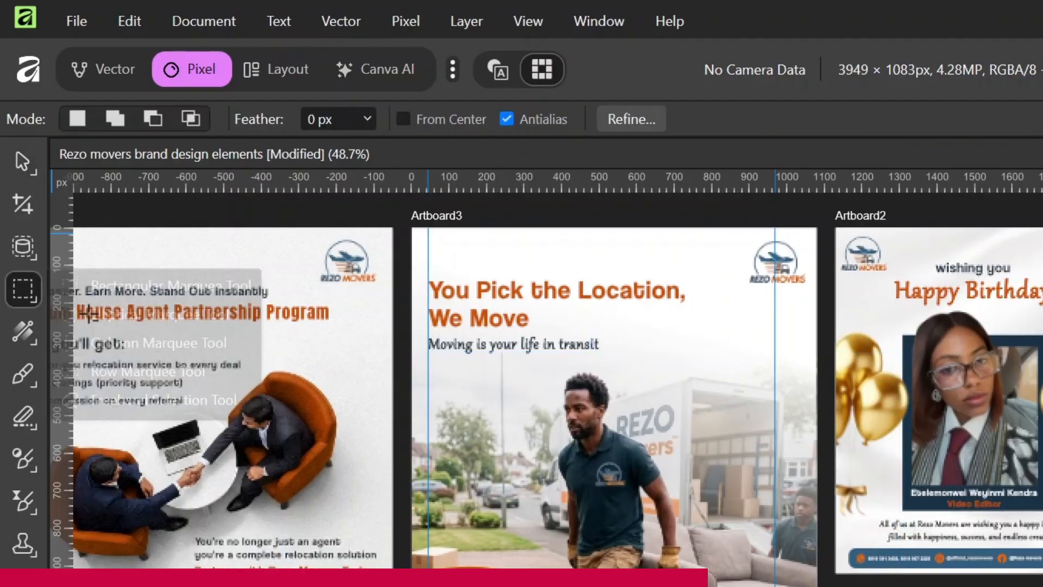
{"action": "scroll", "coordinate": [617, 525], "scroll_direction": "up", "scroll_amount": 2}
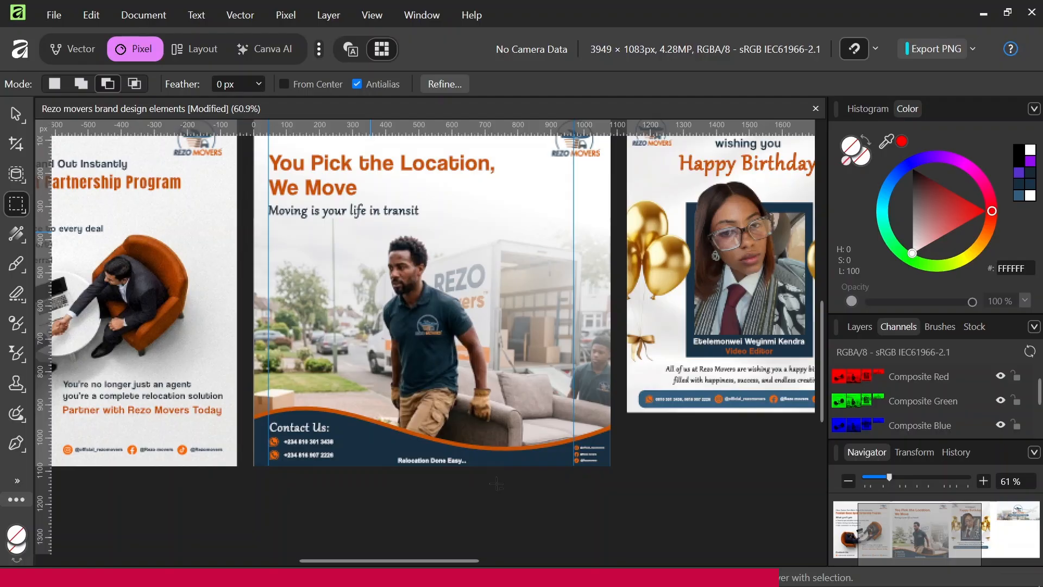
{"action": "scroll", "coordinate": [448, 446], "scroll_direction": "down", "scroll_amount": 1}
{"action": "left_click_drag", "start_coordinate": [377, 269], "coordinate": [496, 474]}
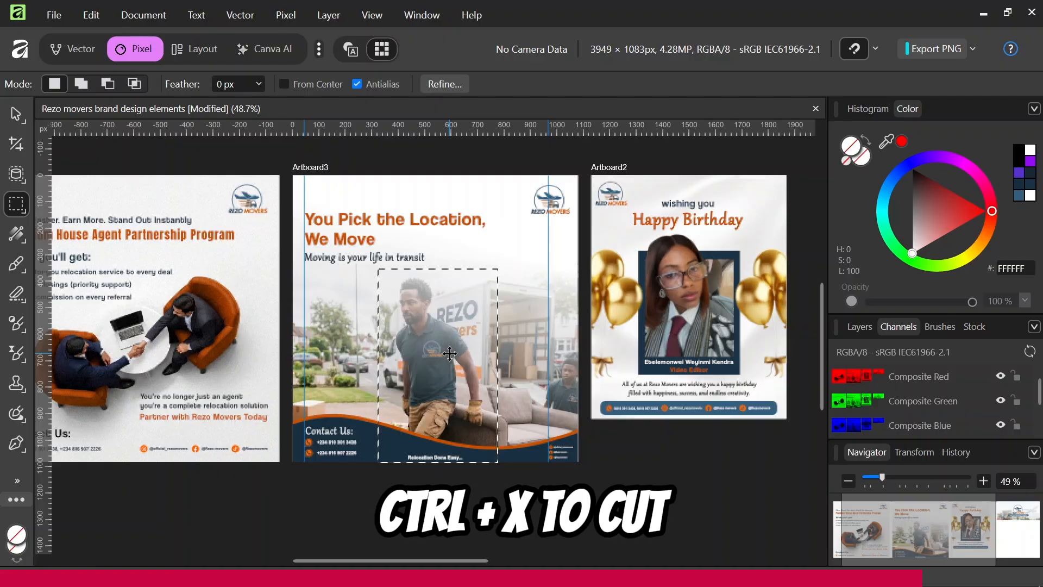
Step: Clear the marquee selection and paste the cut man back onto Artboard3 as a separate, tightly cropped pixel layer
{"action": "left_click", "coordinate": [264, 261]}
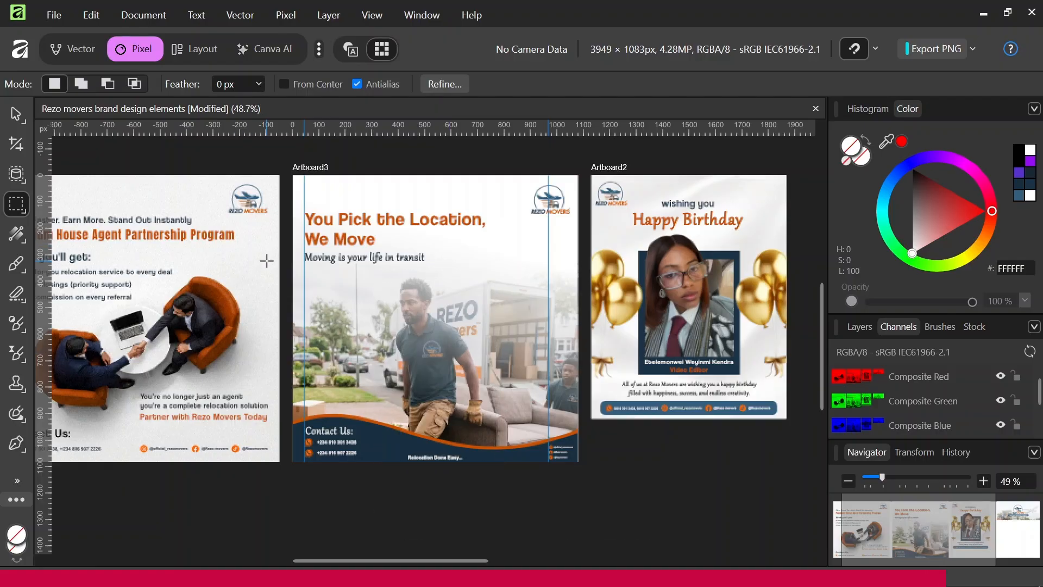
{"action": "left_click", "coordinate": [17, 114]}
{"action": "key", "text": "ctrl+v"}
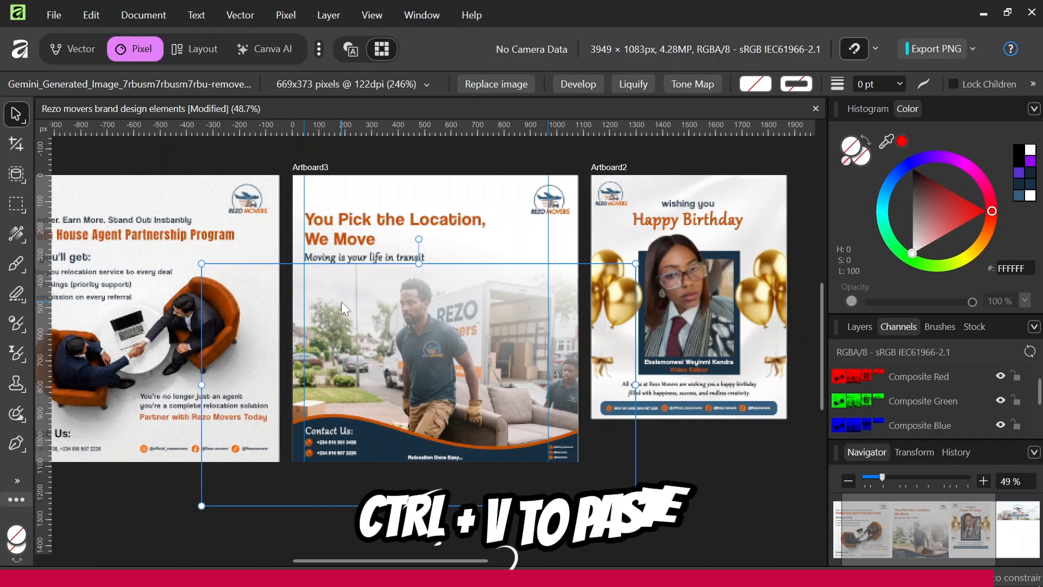
{"action": "key", "text": "ctrl+v"}
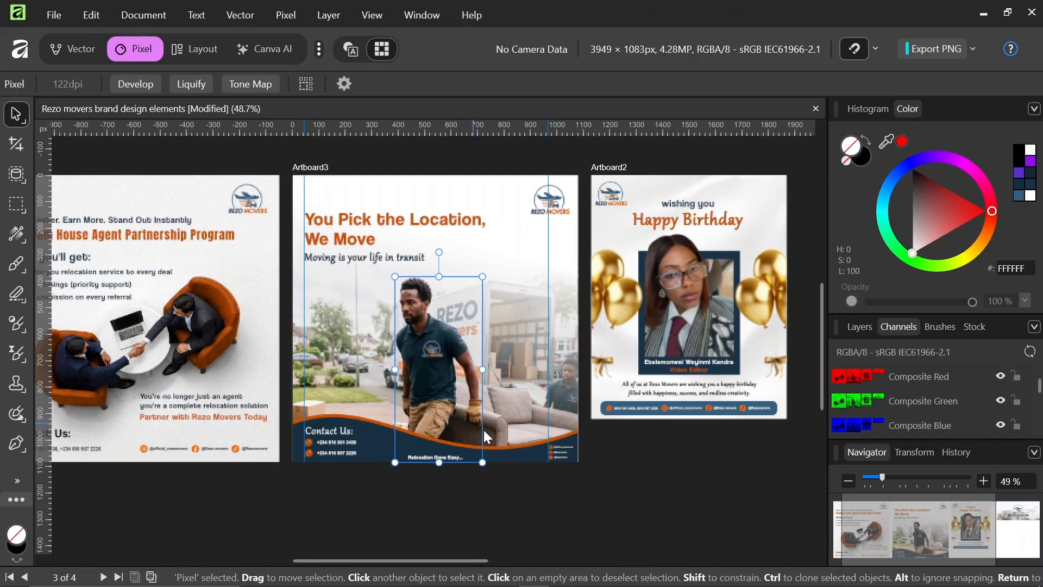
{"action": "left_click", "coordinate": [538, 510]}
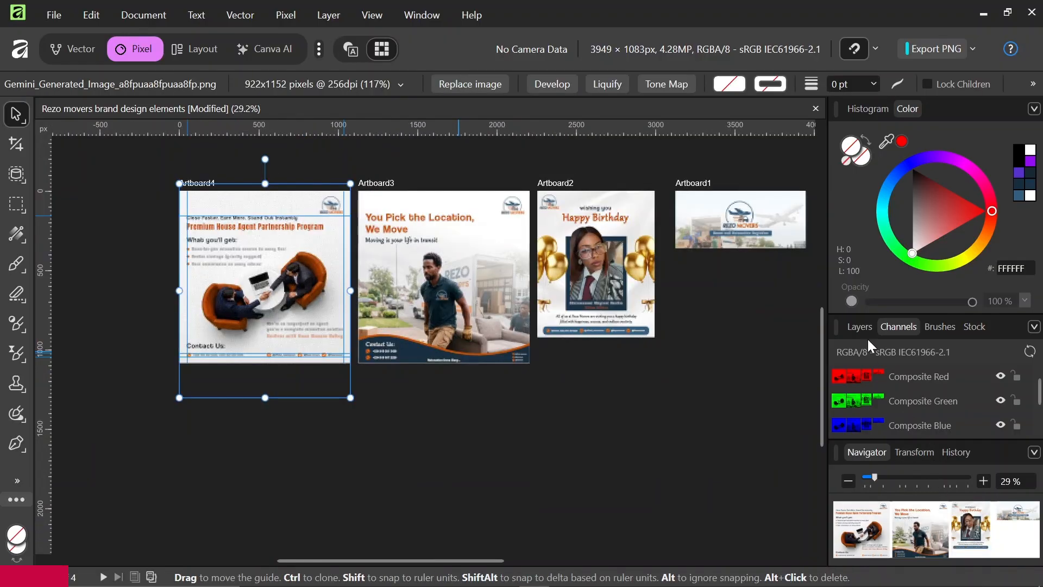
Step: Apply a live Add Noise filter to the selected background image of Artboard4
{"action": "left_click", "coordinate": [863, 328]}
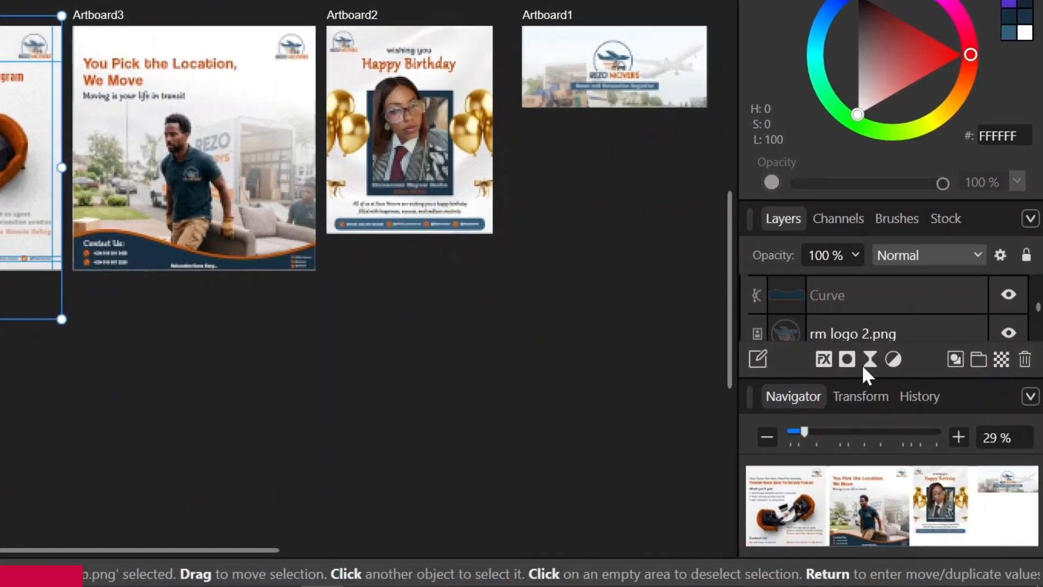
{"action": "left_click", "coordinate": [872, 360]}
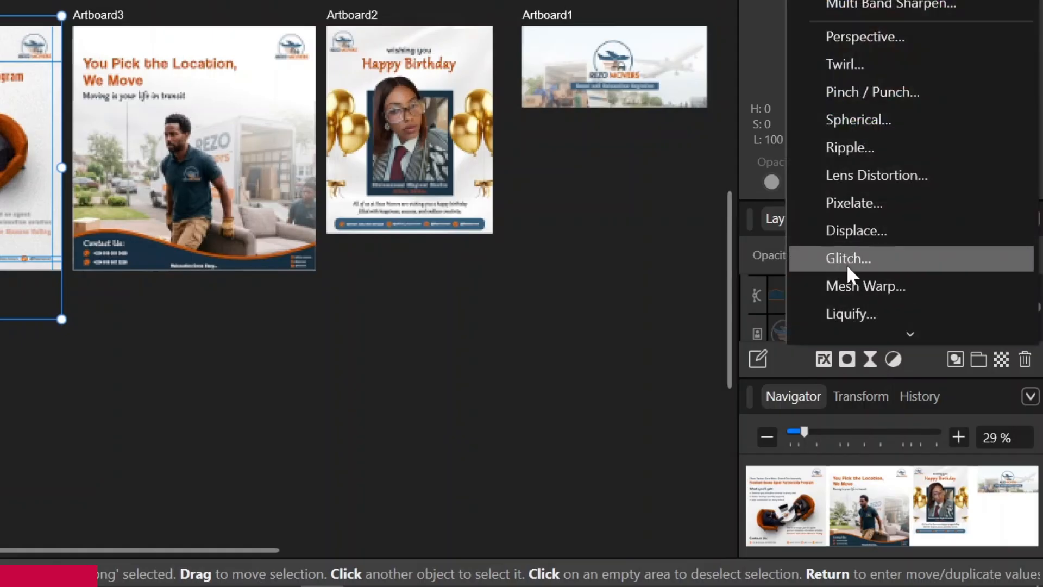
{"action": "scroll", "coordinate": [856, 224], "scroll_direction": "down", "scroll_amount": 3}
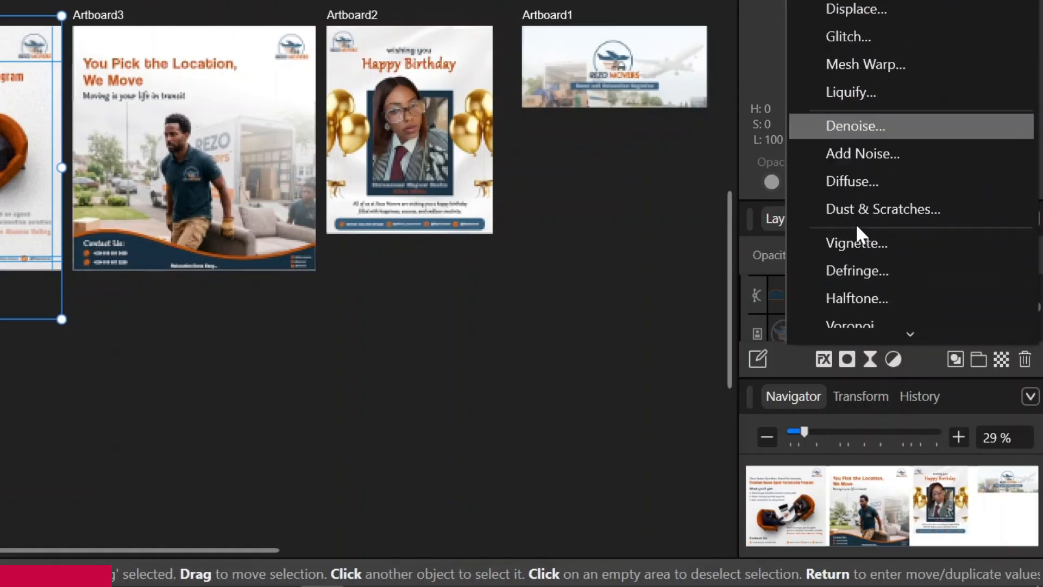
{"action": "left_click", "coordinate": [863, 153]}
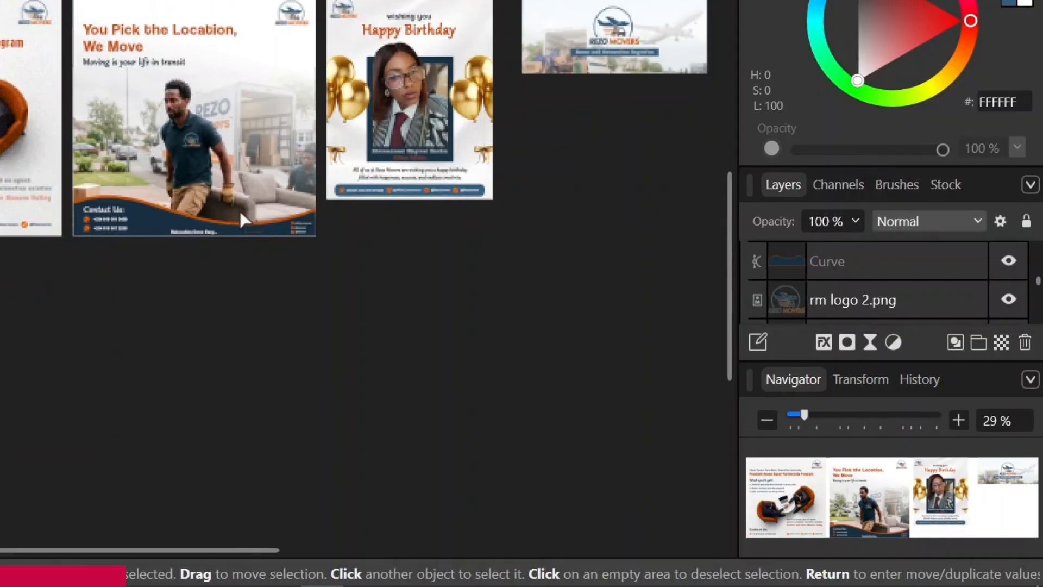
{"action": "scroll", "coordinate": [88, 173], "scroll_direction": "up", "scroll_amount": 4}
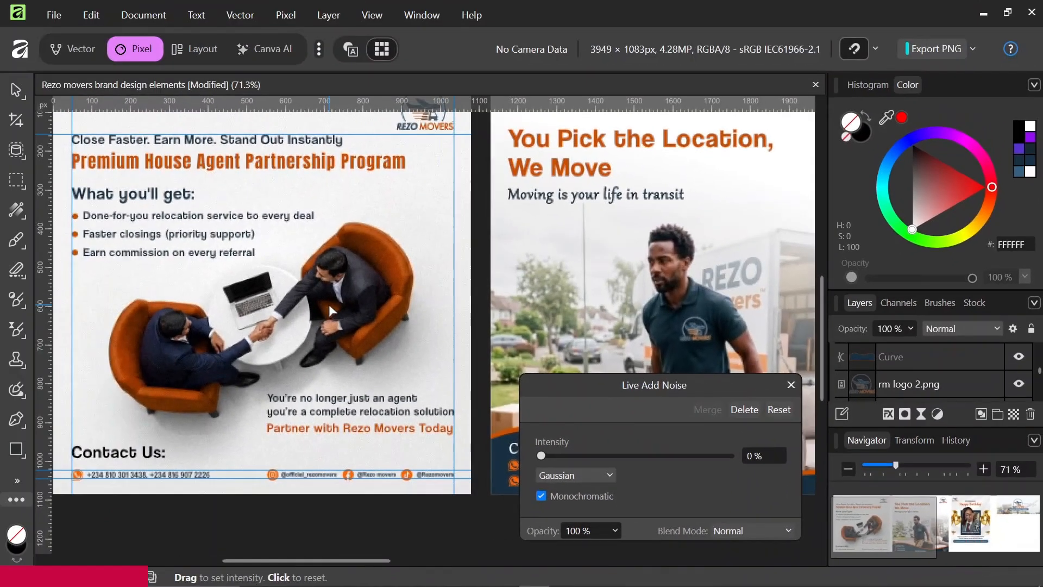
{"action": "scroll", "coordinate": [328, 304], "scroll_direction": "up", "scroll_amount": 2}
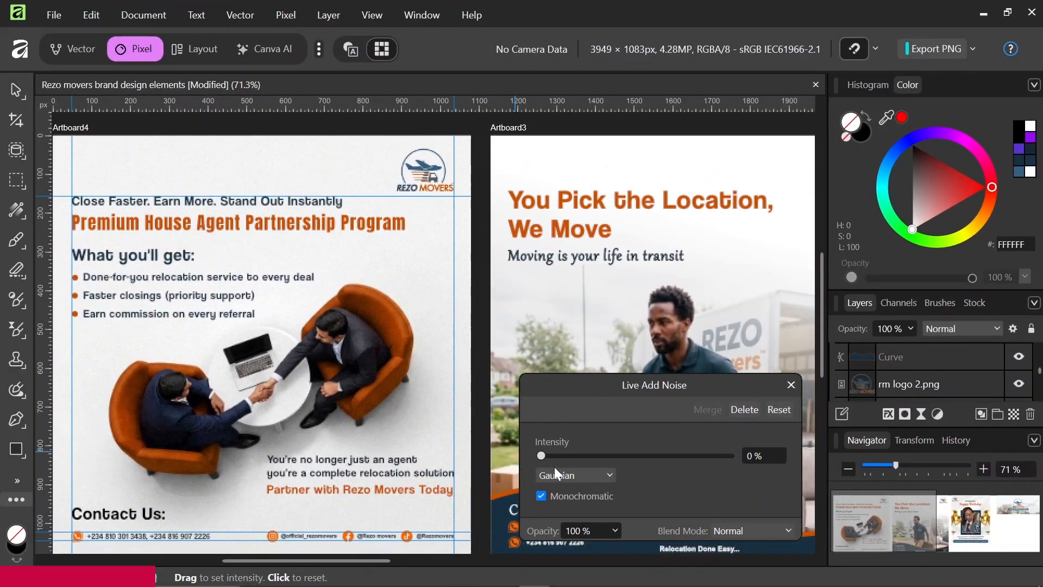
Step: Set the Live Add Noise intensity to 13 % and close its settings
{"action": "left_click_drag", "start_coordinate": [559, 455], "coordinate": [608, 464]}
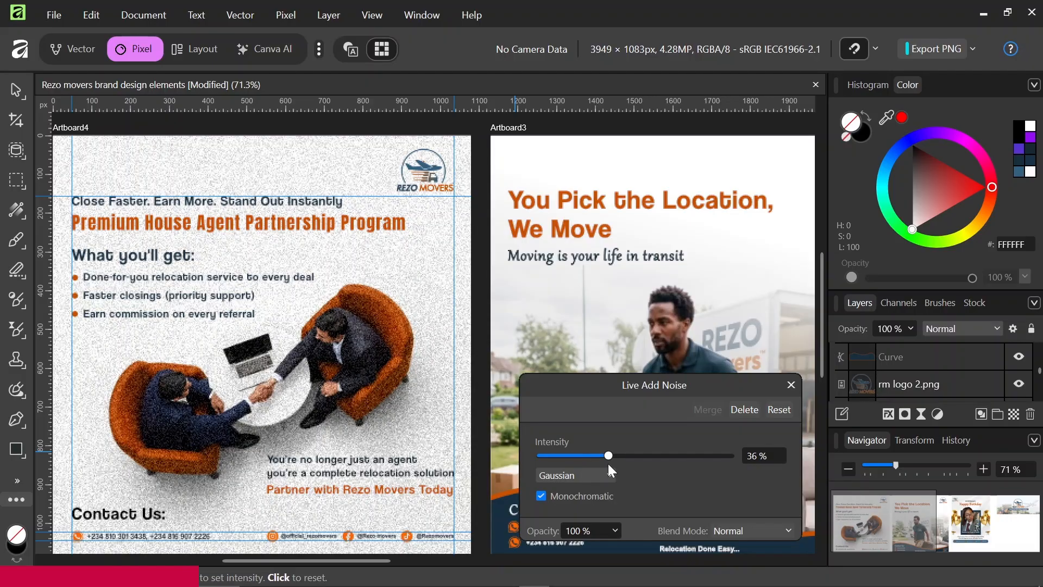
{"action": "left_click_drag", "start_coordinate": [608, 465], "coordinate": [559, 455]}
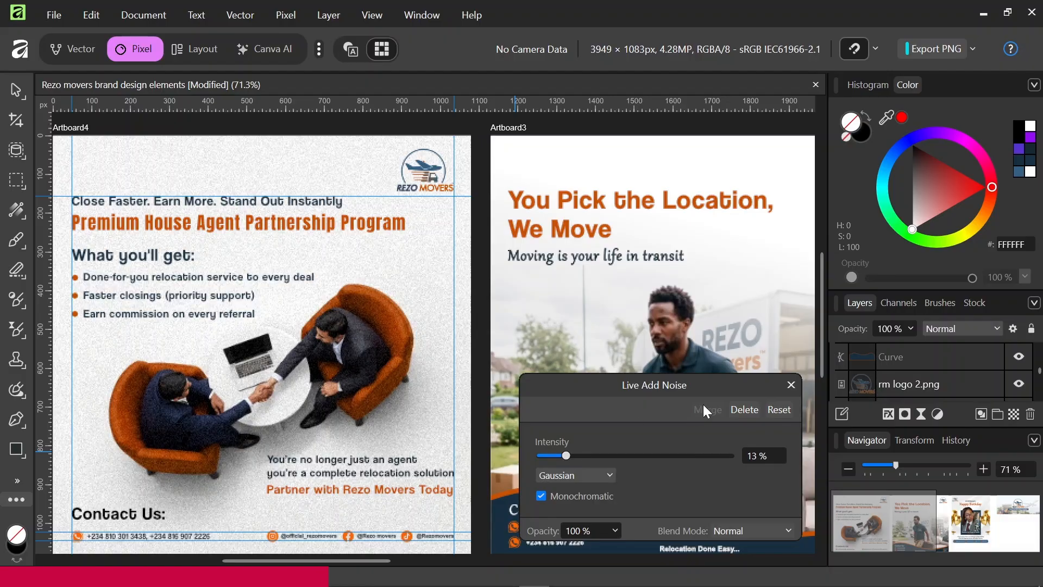
{"action": "left_click", "coordinate": [791, 385]}
Step: Select the cropped man's pixel layer on Artboard3 and apply a live Add Noise filter to it
{"action": "scroll", "coordinate": [524, 386], "scroll_direction": "right", "scroll_amount": 5}
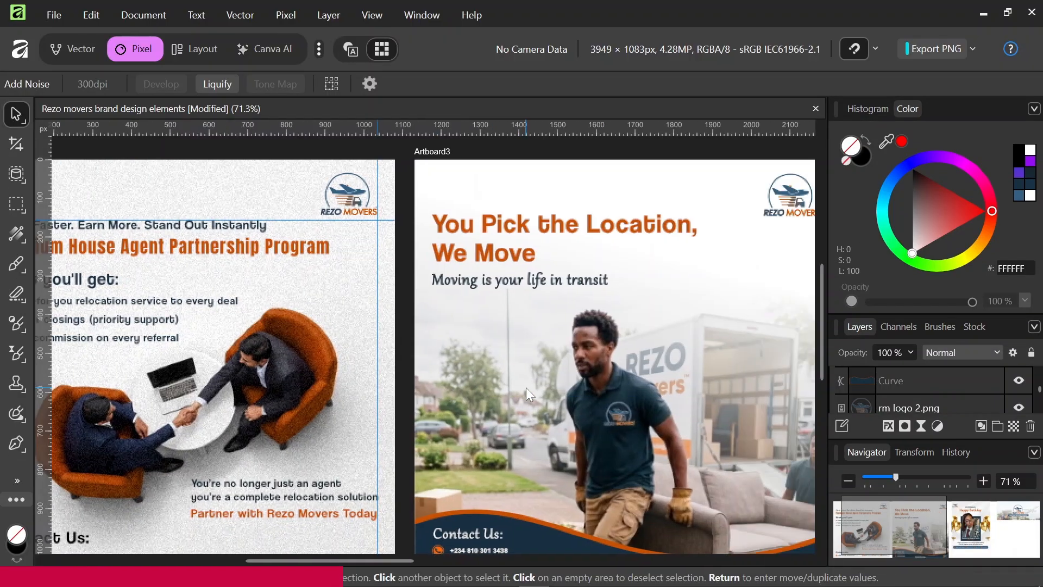
{"action": "scroll", "coordinate": [526, 386], "scroll_direction": "right", "scroll_amount": 3}
{"action": "left_click", "coordinate": [510, 408]}
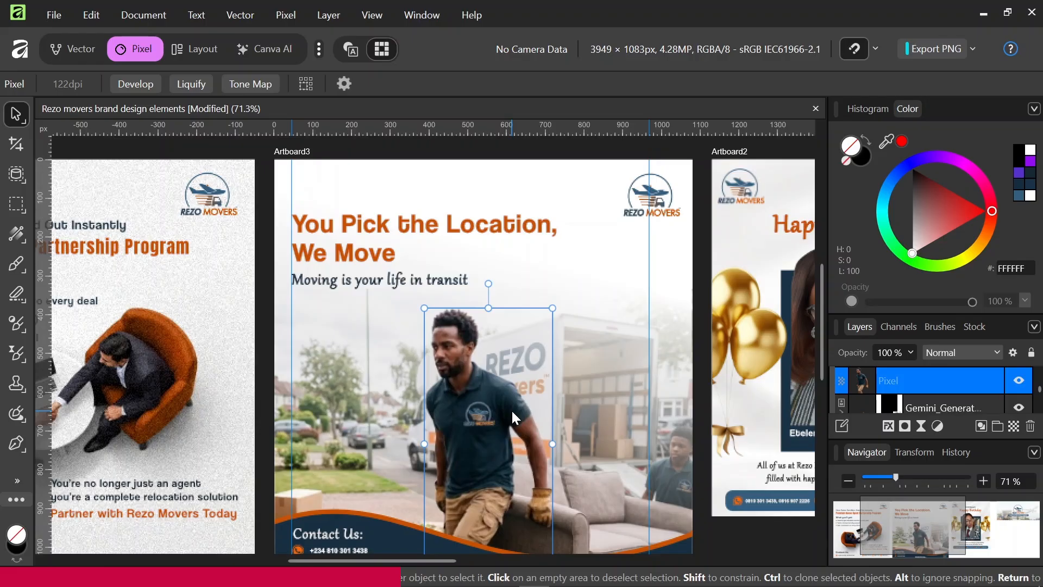
{"action": "scroll", "coordinate": [484, 398], "scroll_direction": "up", "scroll_amount": 4}
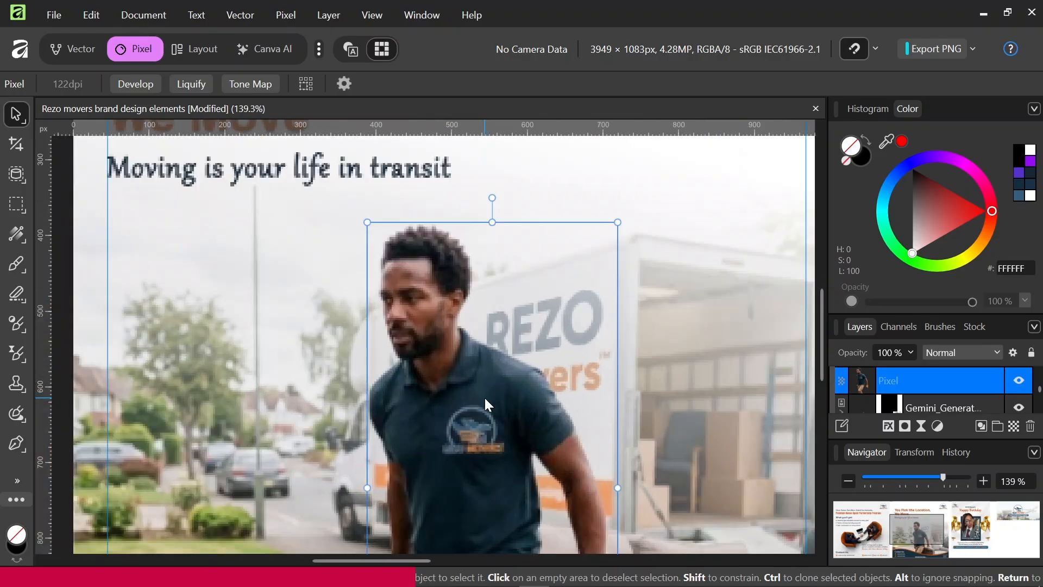
{"action": "scroll", "coordinate": [426, 368], "scroll_direction": "down", "scroll_amount": 4}
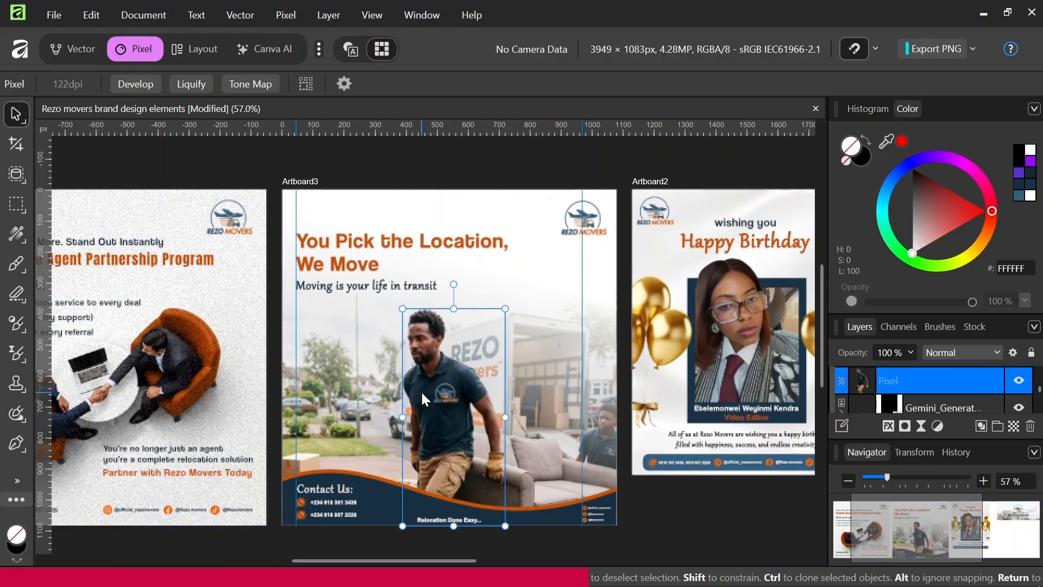
{"action": "left_click", "coordinate": [922, 427]}
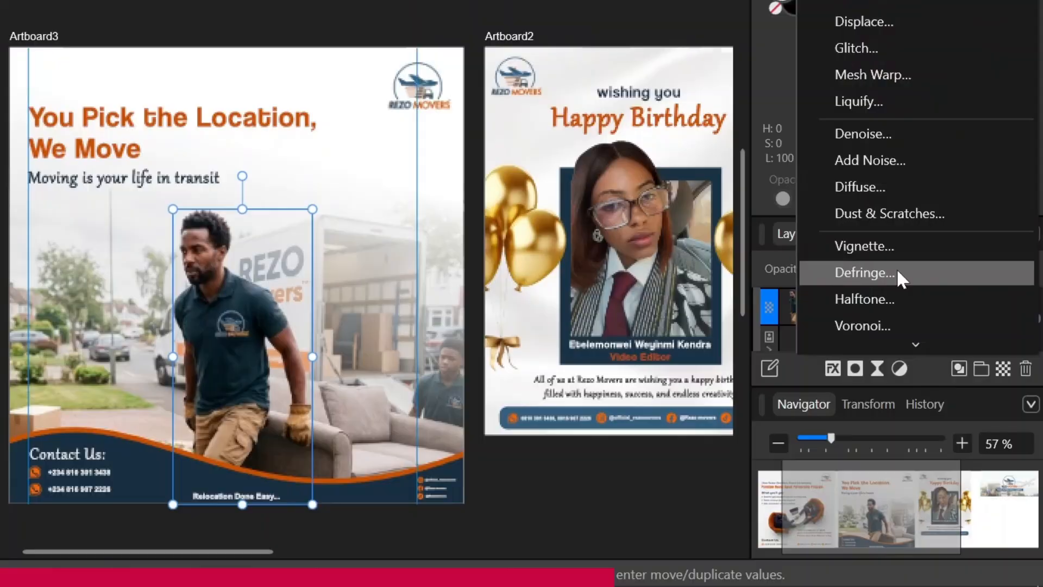
{"action": "scroll", "coordinate": [941, 359], "scroll_direction": "down", "scroll_amount": 3}
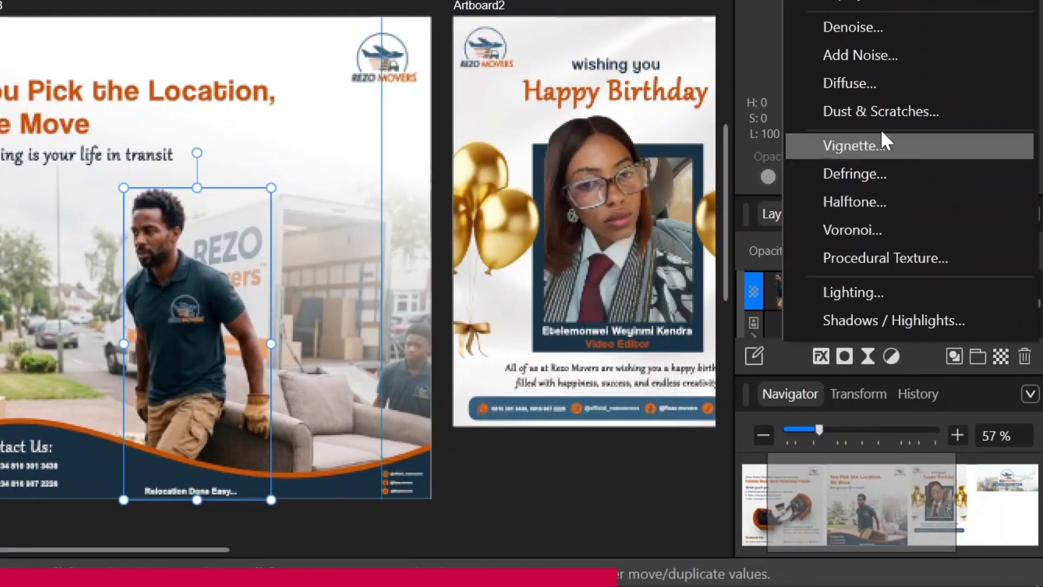
{"action": "left_click", "coordinate": [917, 217]}
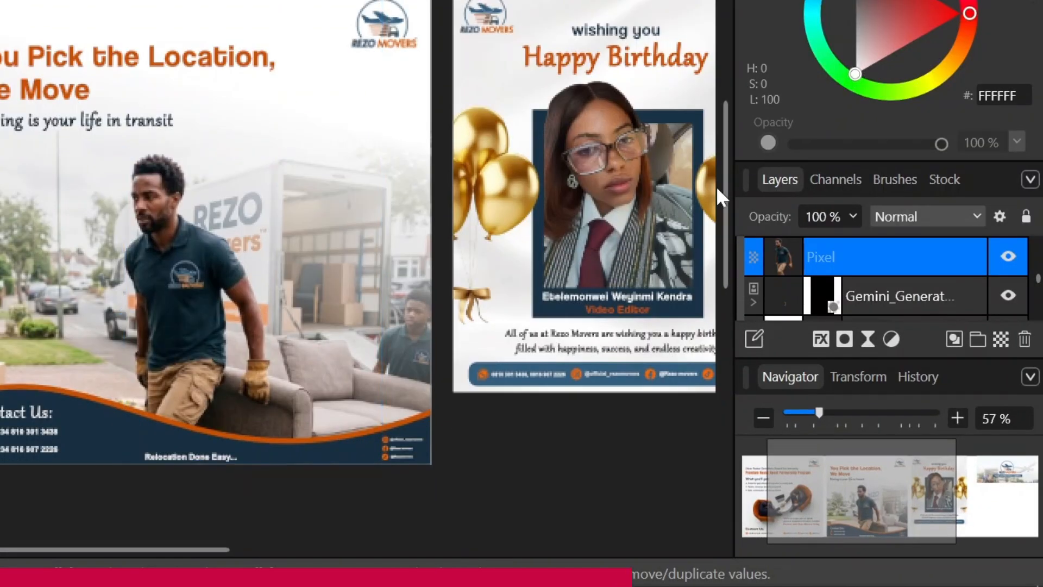
Step: Set the noise intensity on the man's pixel layer to 27 %, keeping it Gaussian and monochromatic
{"action": "left_click_drag", "start_coordinate": [360, 400], "coordinate": [375, 400]}
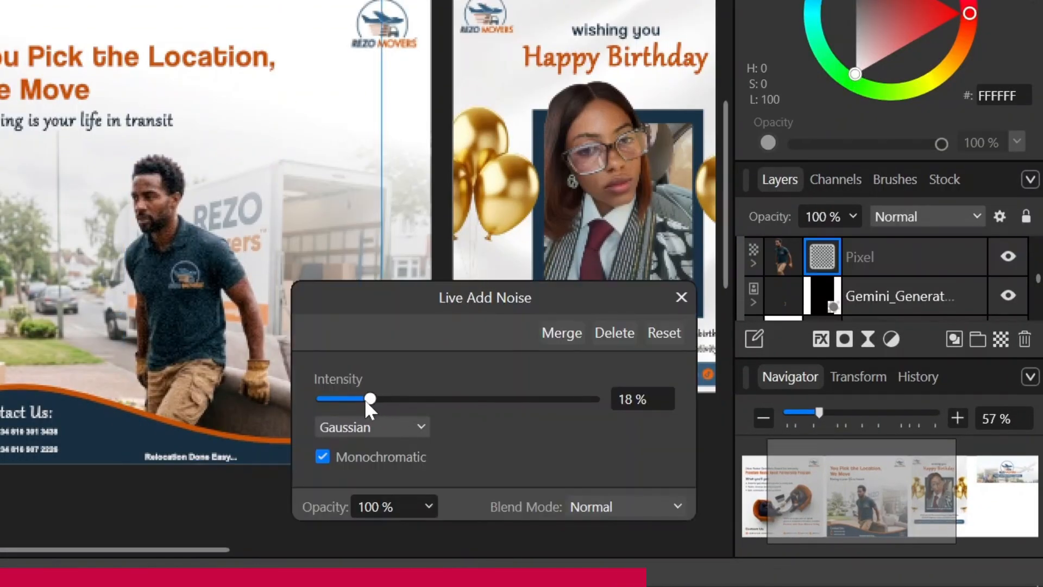
{"action": "left_click", "coordinate": [363, 398]}
{"action": "scroll", "coordinate": [237, 330], "scroll_direction": "up", "scroll_amount": 5}
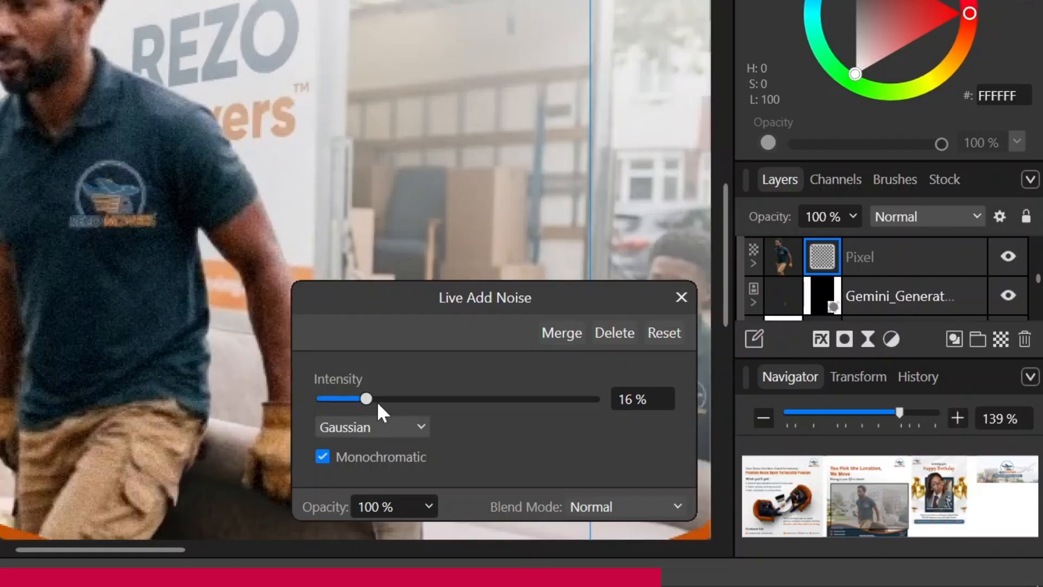
{"action": "mouse_move", "coordinate": [402, 398]}
{"action": "left_mouse_down"}
{"action": "mouse_move", "coordinate": [427, 398]}
{"action": "mouse_move", "coordinate": [394, 399]}
{"action": "left_mouse_up"}
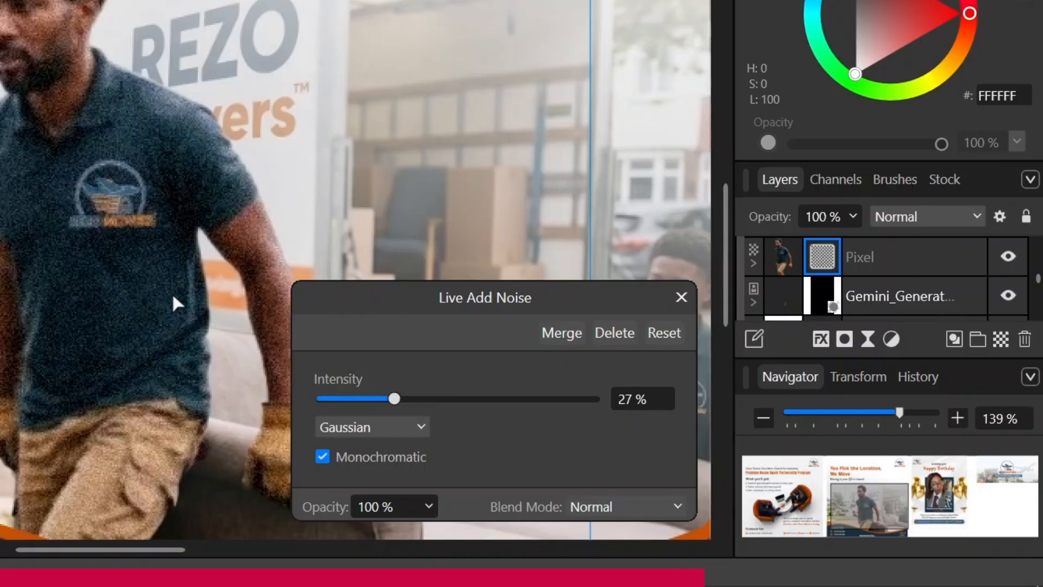
{"action": "scroll", "coordinate": [171, 292], "scroll_direction": "down", "scroll_amount": 6}
{"action": "scroll", "coordinate": [172, 293], "scroll_direction": "up", "scroll_amount": 4}
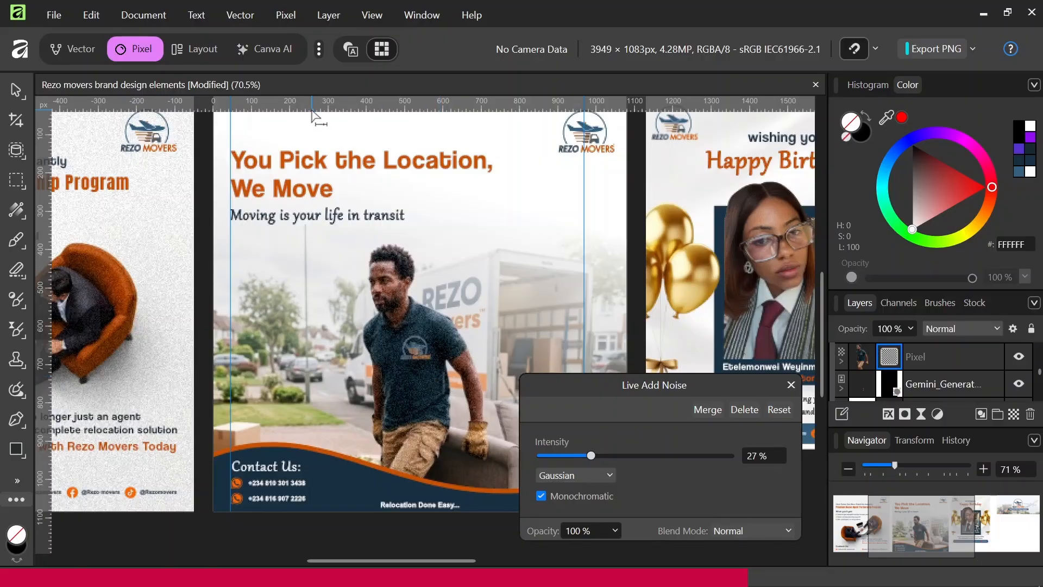
Step: In the Vector workspace, select the white gradient rectangle covering Artboard3 and apply a live Add Noise filter to it
{"action": "left_click", "coordinate": [69, 45]}
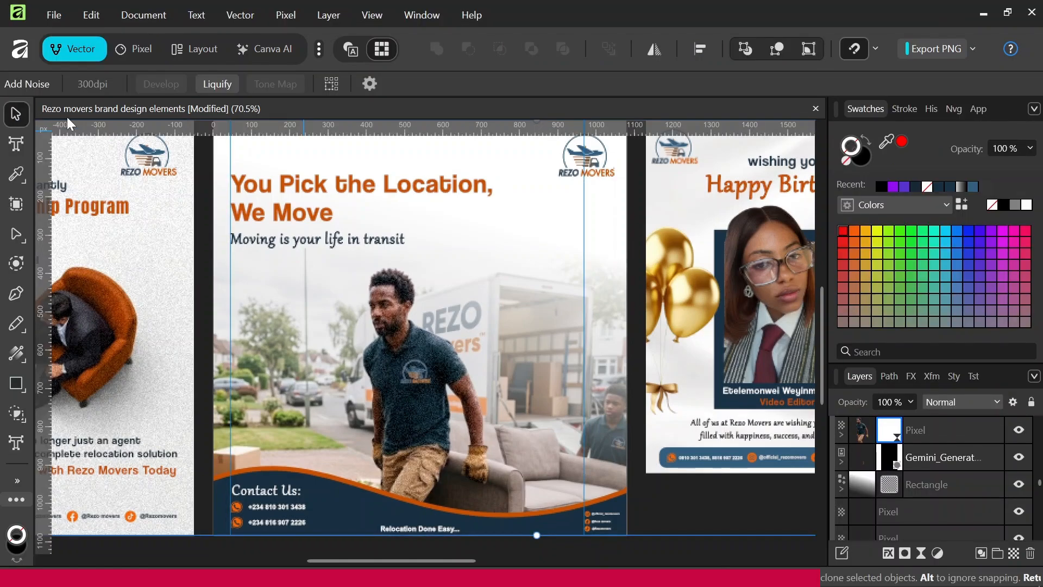
{"action": "left_click", "coordinate": [280, 161]}
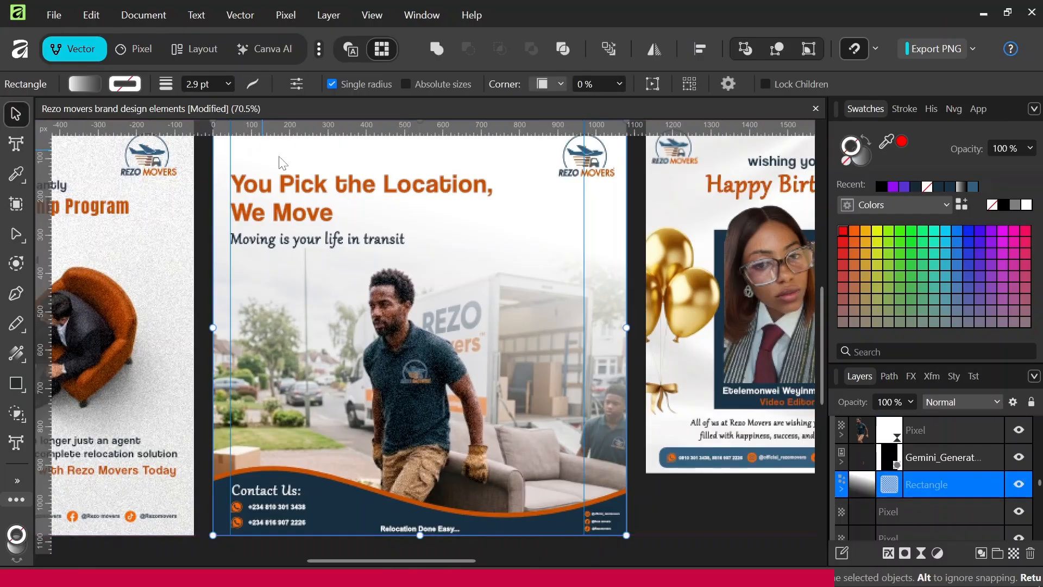
{"action": "scroll", "coordinate": [503, 324], "scroll_direction": "down", "scroll_amount": 3}
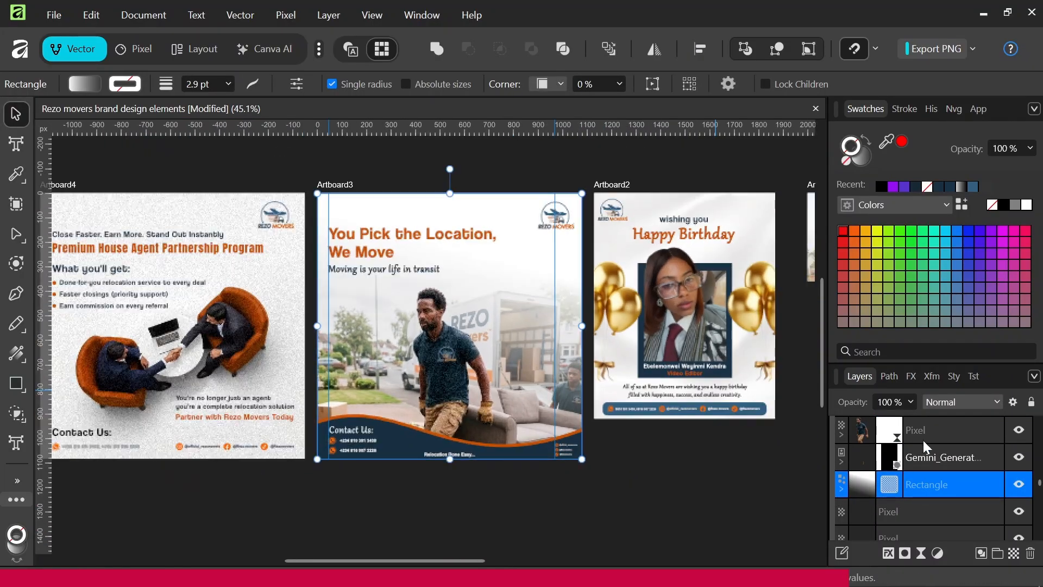
{"action": "left_click", "coordinate": [920, 551]}
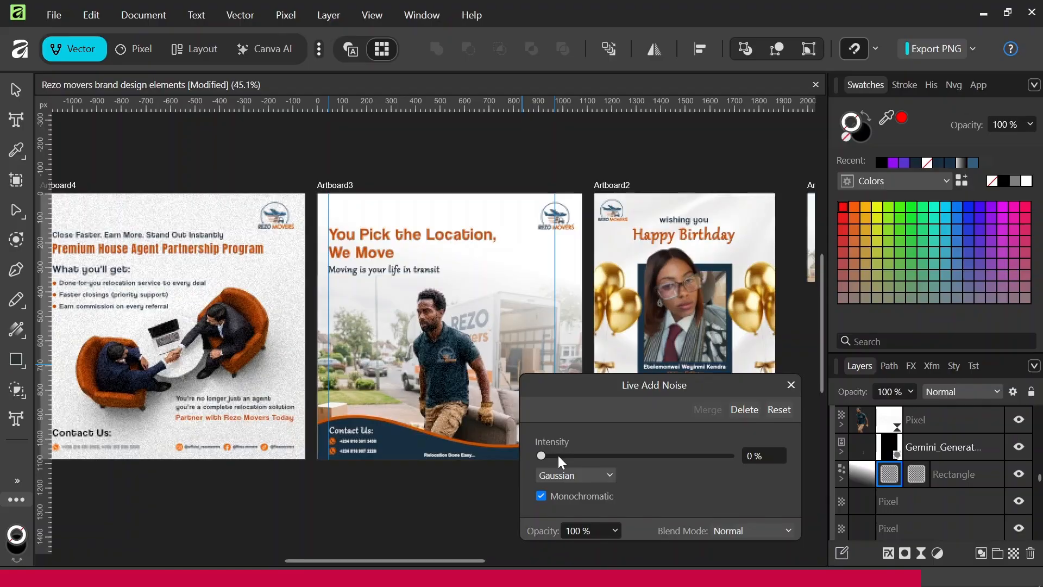
Step: Set the gradient rectangle's noise intensity to 25 % and close the filter settings
{"action": "left_click_drag", "start_coordinate": [559, 456], "coordinate": [569, 456]}
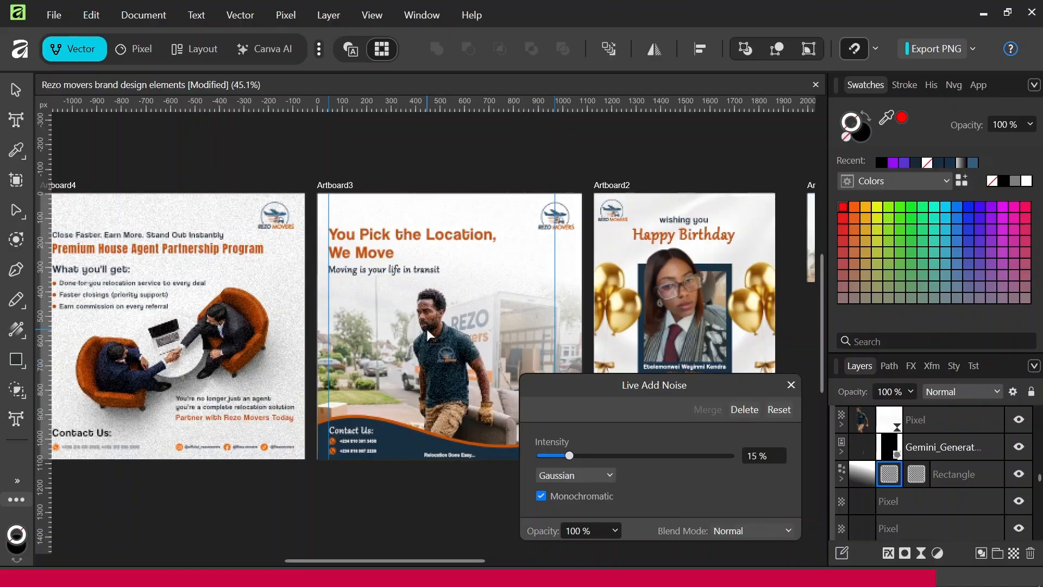
{"action": "scroll", "coordinate": [425, 328], "scroll_direction": "up", "scroll_amount": 3}
{"action": "scroll", "coordinate": [428, 328], "scroll_direction": "down", "scroll_amount": 2}
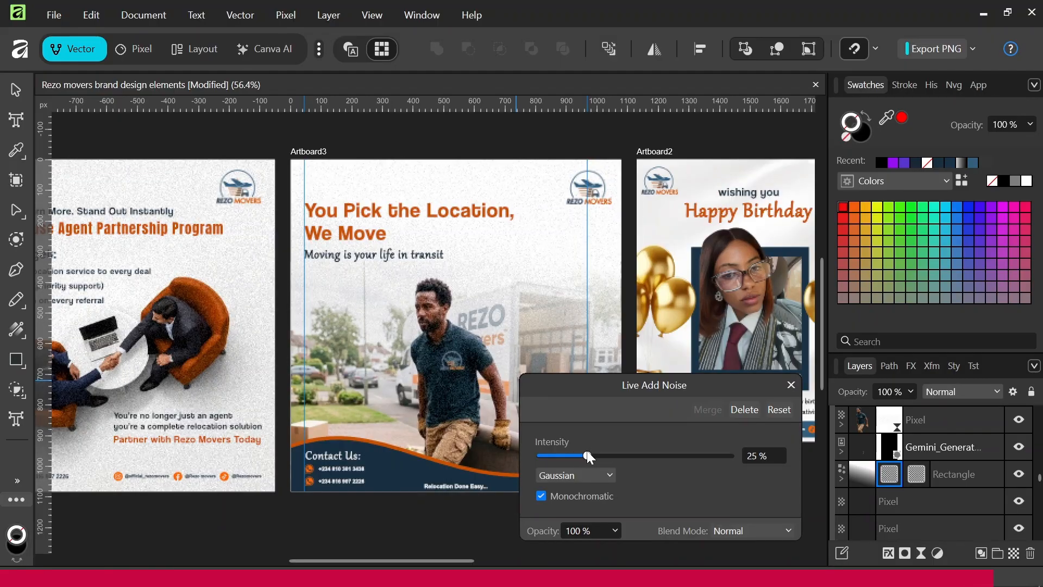
{"action": "left_click", "coordinate": [794, 386]}
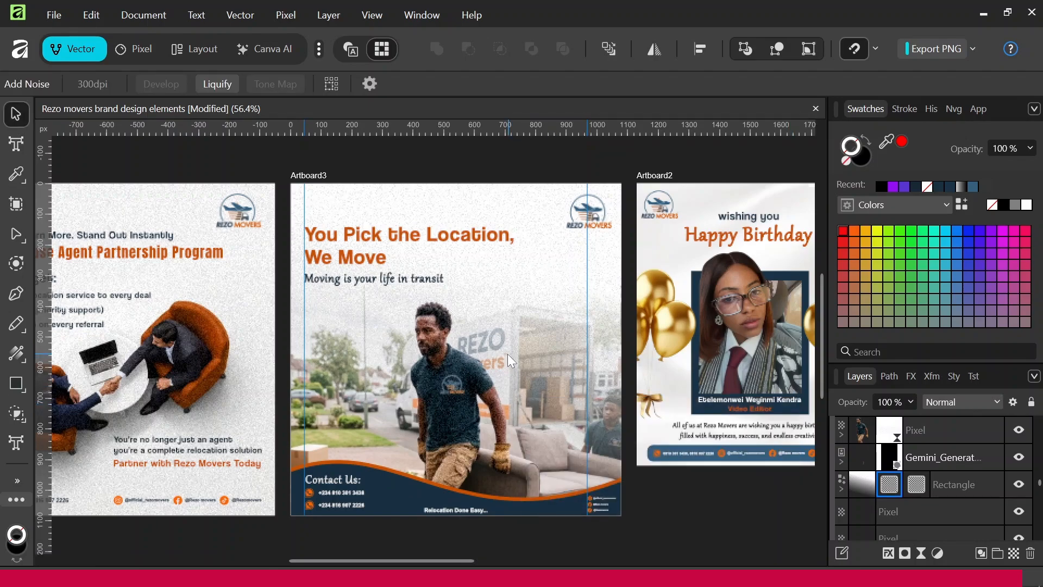
{"action": "scroll", "coordinate": [507, 353], "scroll_direction": "down", "scroll_amount": 1}
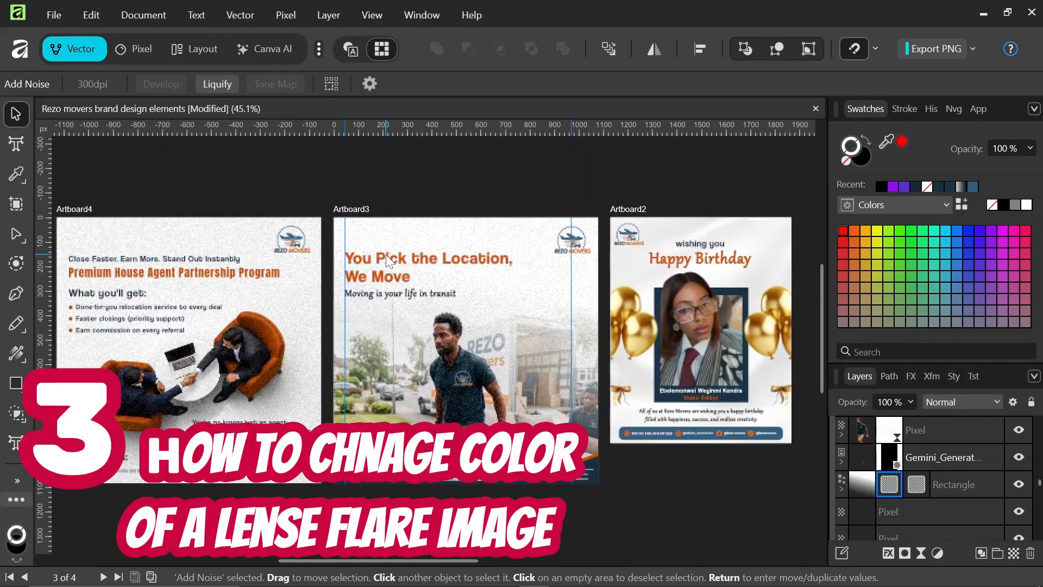
Step: Try to place the blue glow image from the "Lense flare, patterns and effects" folder onto the portrait on Artboard2, and undo the placement
{"action": "scroll", "coordinate": [647, 334], "scroll_direction": "right", "scroll_amount": 3}
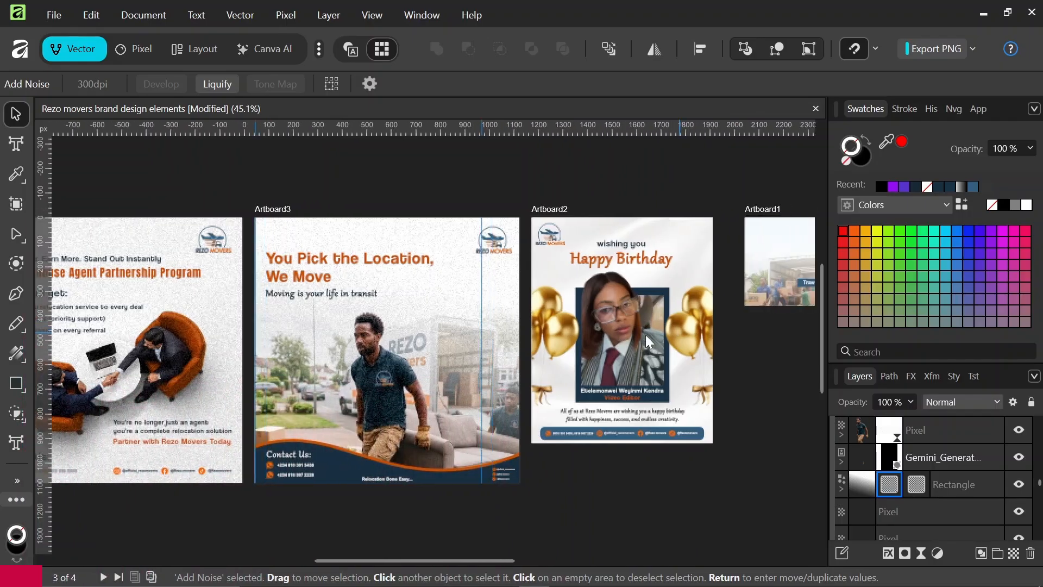
{"action": "scroll", "coordinate": [648, 334], "scroll_direction": "up", "scroll_amount": 1}
{"action": "scroll", "coordinate": [648, 334], "scroll_direction": "up", "scroll_amount": 2}
{"action": "scroll", "coordinate": [576, 341], "scroll_direction": "down", "scroll_amount": 1}
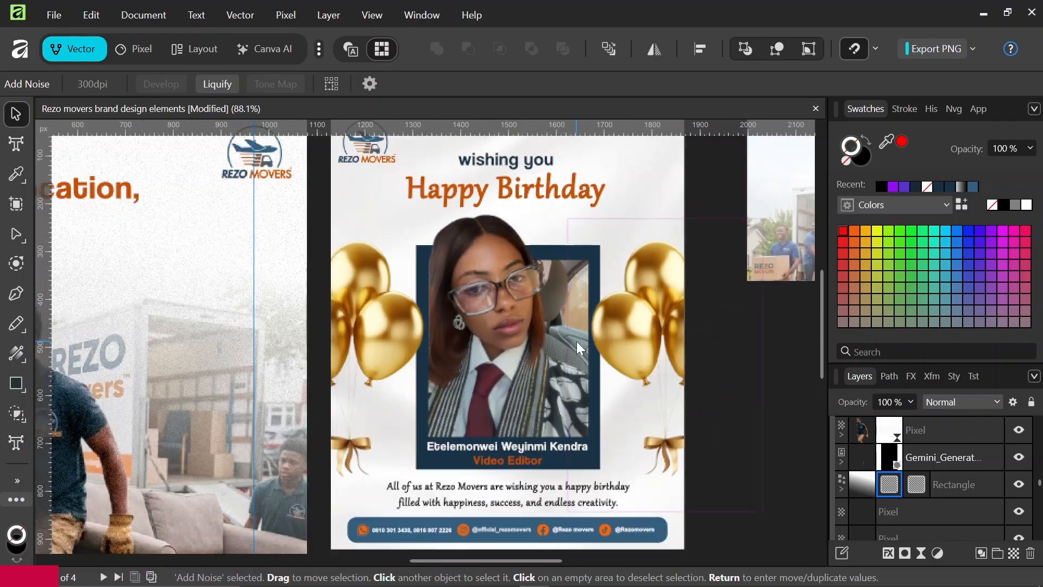
{"action": "scroll", "coordinate": [576, 342], "scroll_direction": "down", "scroll_amount": 2}
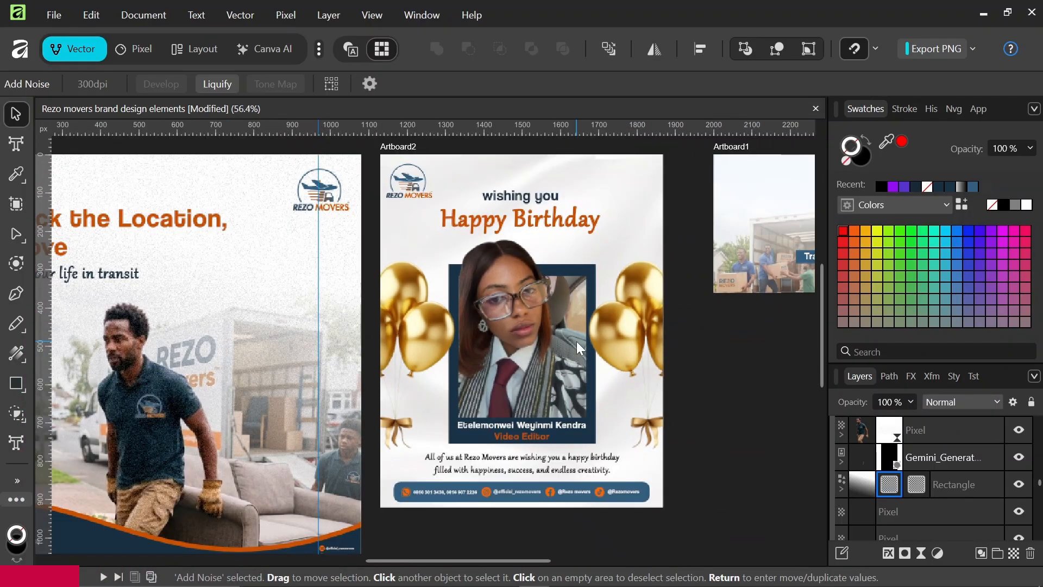
{"action": "mouse_move", "coordinate": [421, 580]}
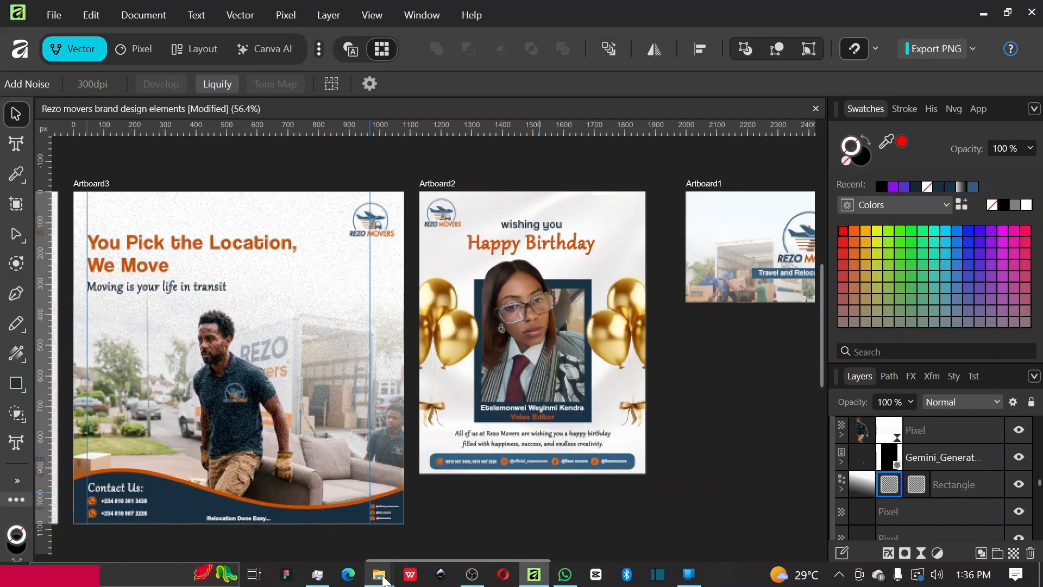
{"action": "mouse_move", "coordinate": [379, 575]}
{"action": "left_click", "coordinate": [432, 526]}
{"action": "left_click", "coordinate": [549, 443]}
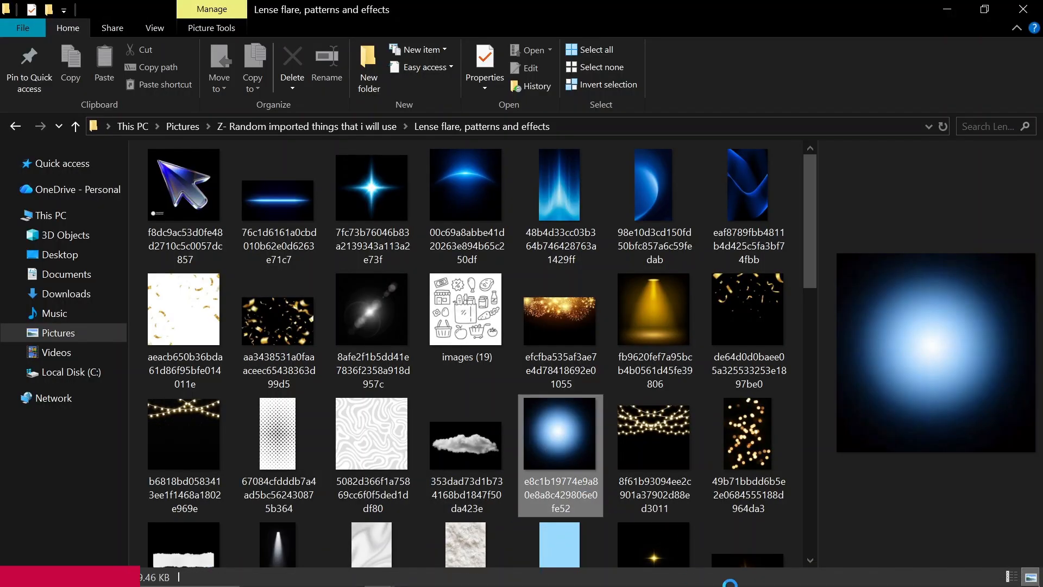
{"action": "left_click_drag", "start_coordinate": [730, 583], "coordinate": [569, 360]}
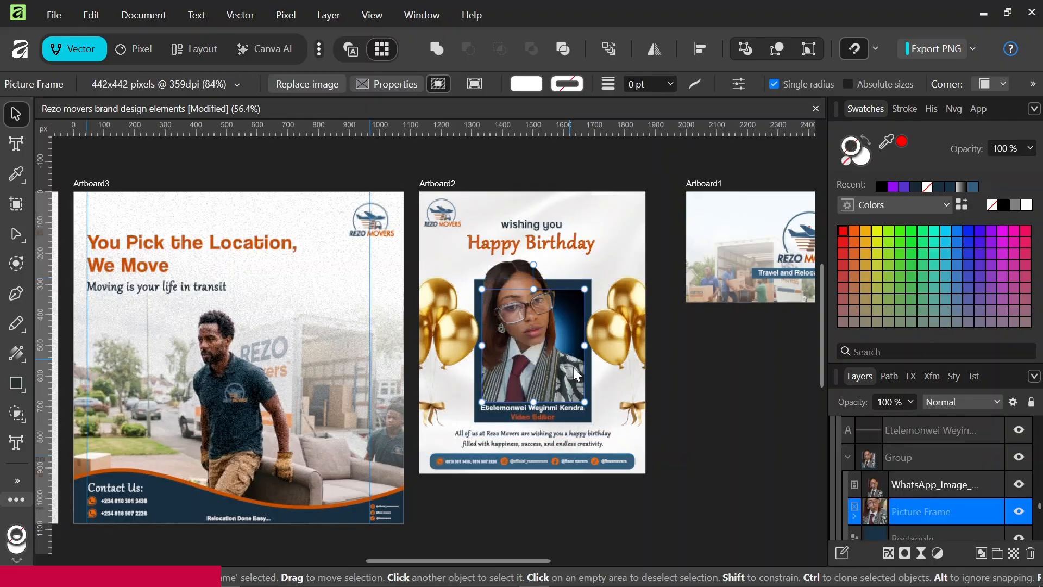
{"action": "key", "text": "ctrl+z"}
Step: Place the blue glow image from the "Lense flare, patterns and effects" folder as a separate layer over Artboard2's portrait
{"action": "mouse_move", "coordinate": [503, 583]}
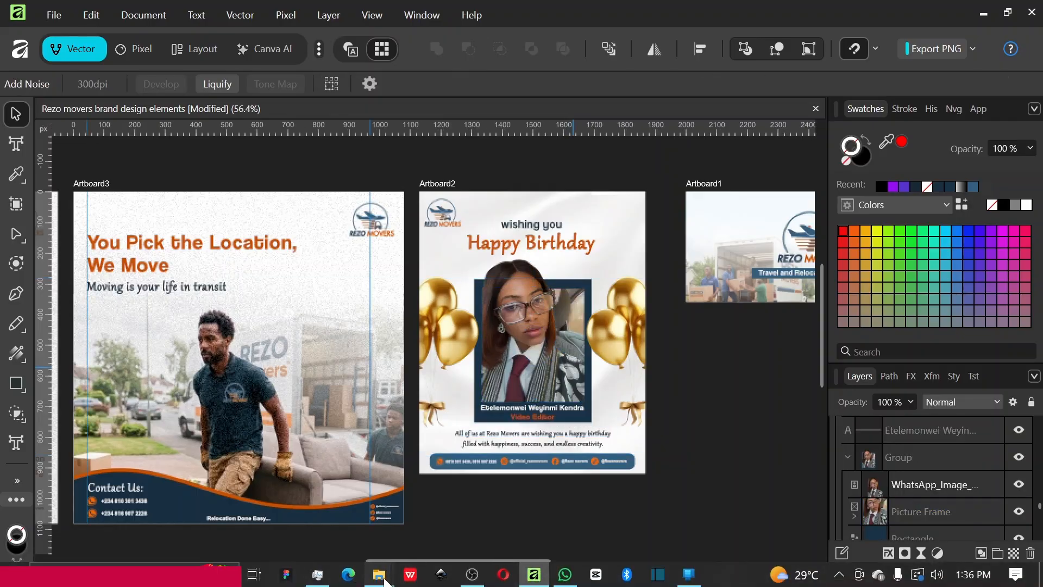
{"action": "mouse_move", "coordinate": [379, 576]}
{"action": "left_click", "coordinate": [425, 509]}
{"action": "left_click_drag", "start_coordinate": [557, 422], "coordinate": [679, 536]}
{"action": "left_click_drag", "start_coordinate": [638, 582], "coordinate": [623, 579]}
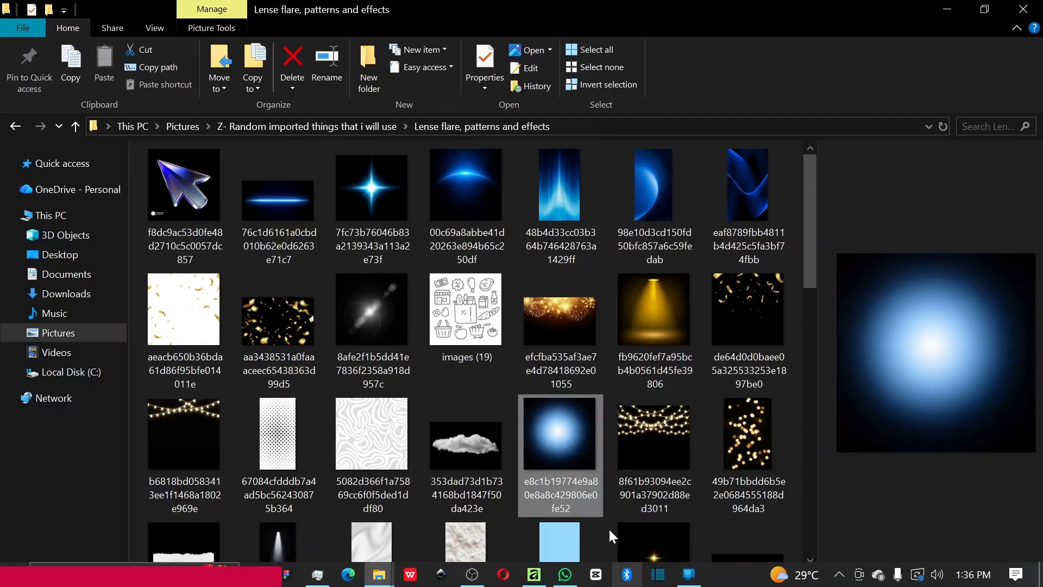
{"action": "left_click_drag", "start_coordinate": [585, 484], "coordinate": [542, 334]}
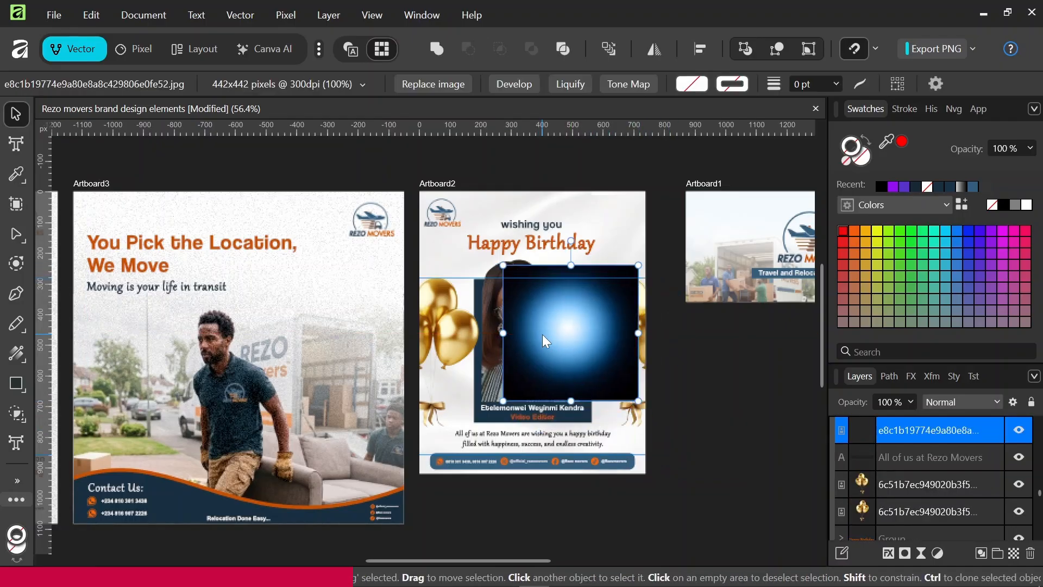
Step: Try the Screen blend mode on the blue flare, enlarge it to 142% and reposition it over the portrait, and undo these changes
{"action": "left_click", "coordinate": [947, 401]}
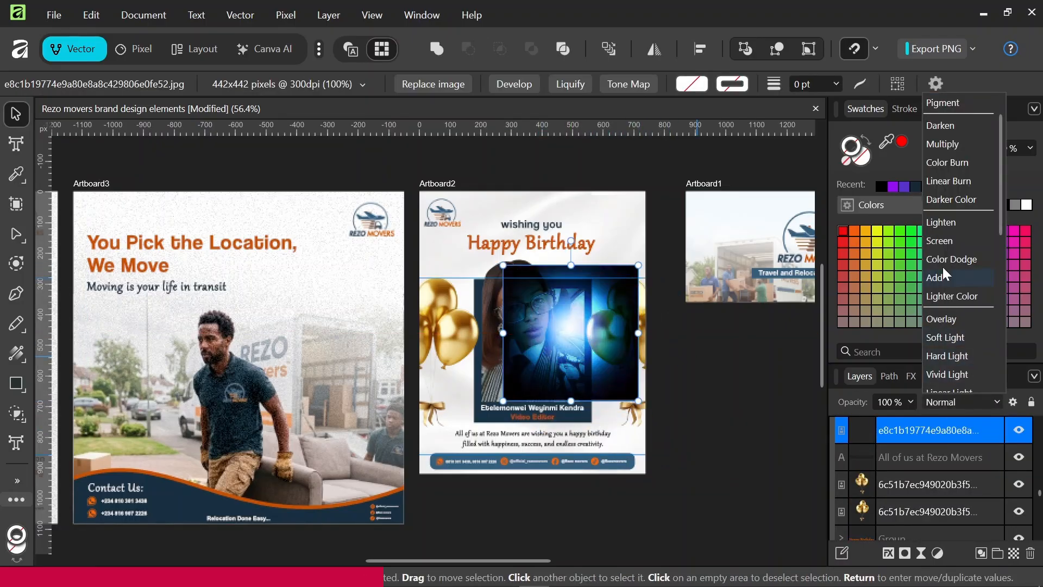
{"action": "left_click", "coordinate": [938, 241]}
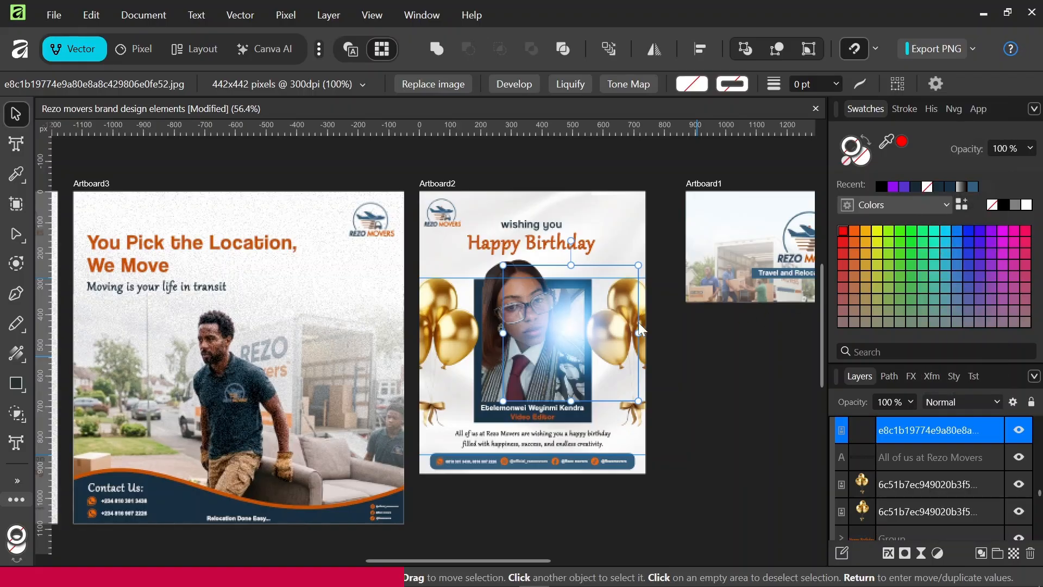
{"action": "mouse_move", "coordinate": [546, 321]}
{"action": "left_mouse_down"}
{"action": "mouse_move", "coordinate": [543, 339]}
{"action": "mouse_move", "coordinate": [565, 327]}
{"action": "left_mouse_up"}
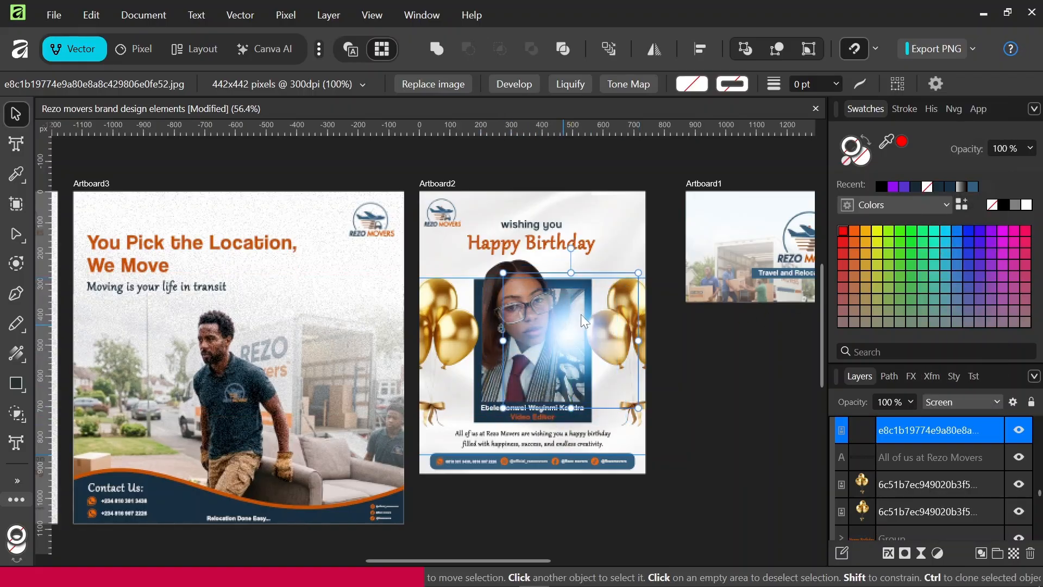
{"action": "left_click_drag", "start_coordinate": [631, 280], "coordinate": [681, 231]}
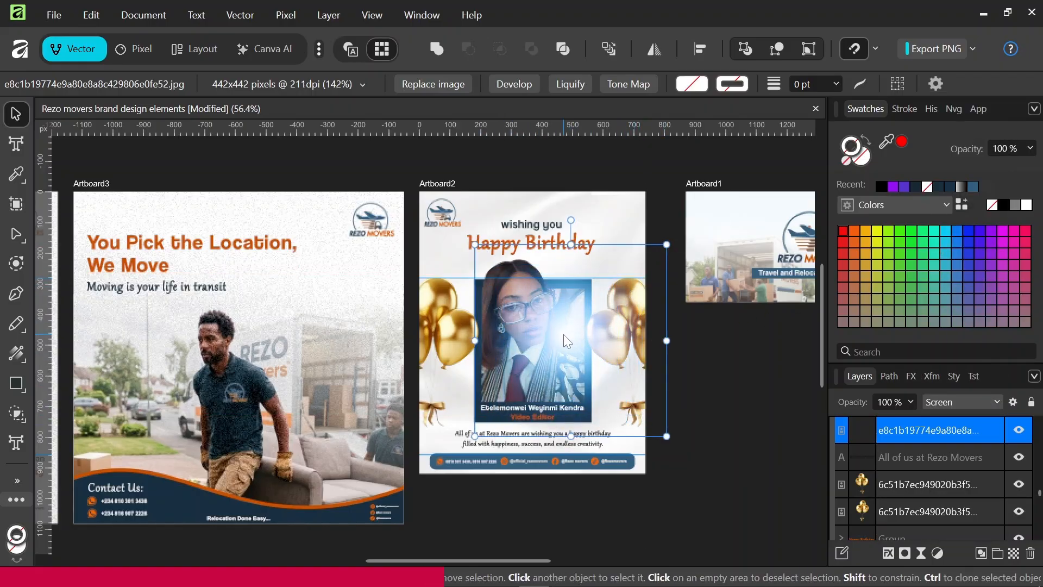
{"action": "left_click_drag", "start_coordinate": [563, 334], "coordinate": [563, 373]}
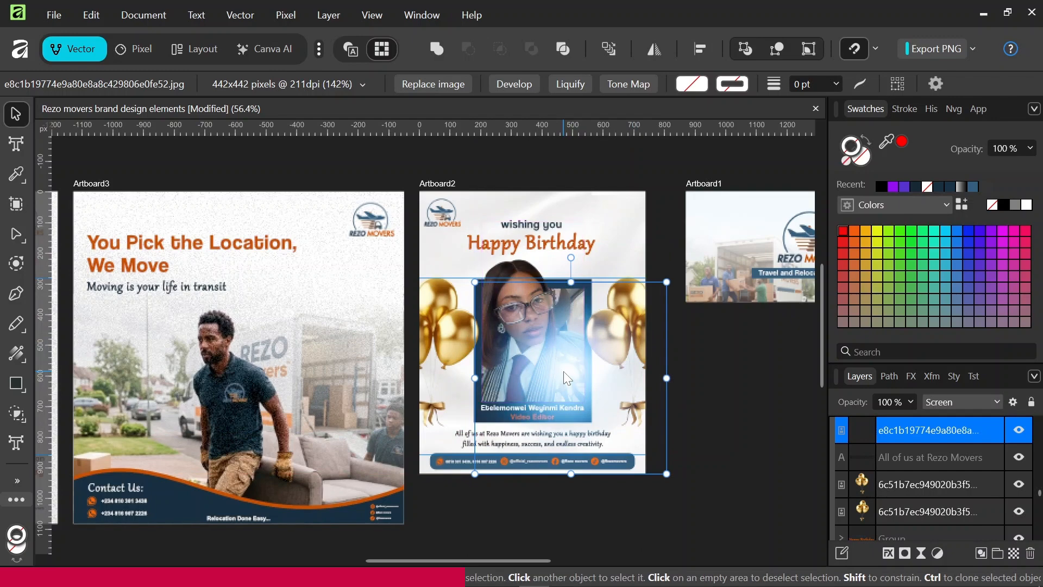
{"action": "key", "text": "ctrl+z"}
{"action": "key", "text": "ctrl+z"}
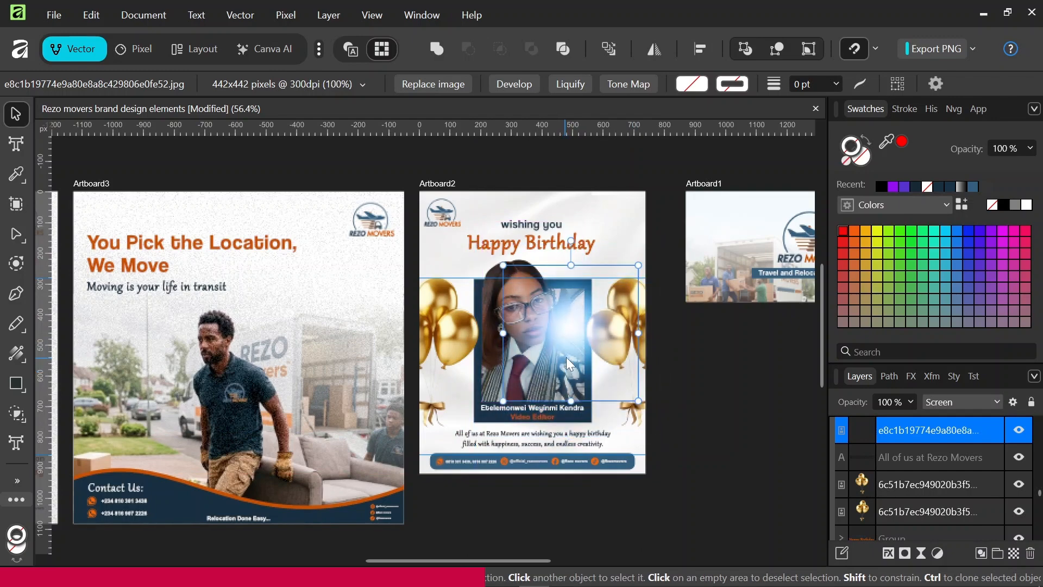
{"action": "key", "text": "ctrl+z"}
Step: Move the blue flare image over the lower part of the portrait on Artboard2, centred on the artboard
{"action": "left_click_drag", "start_coordinate": [572, 347], "coordinate": [536, 380]}
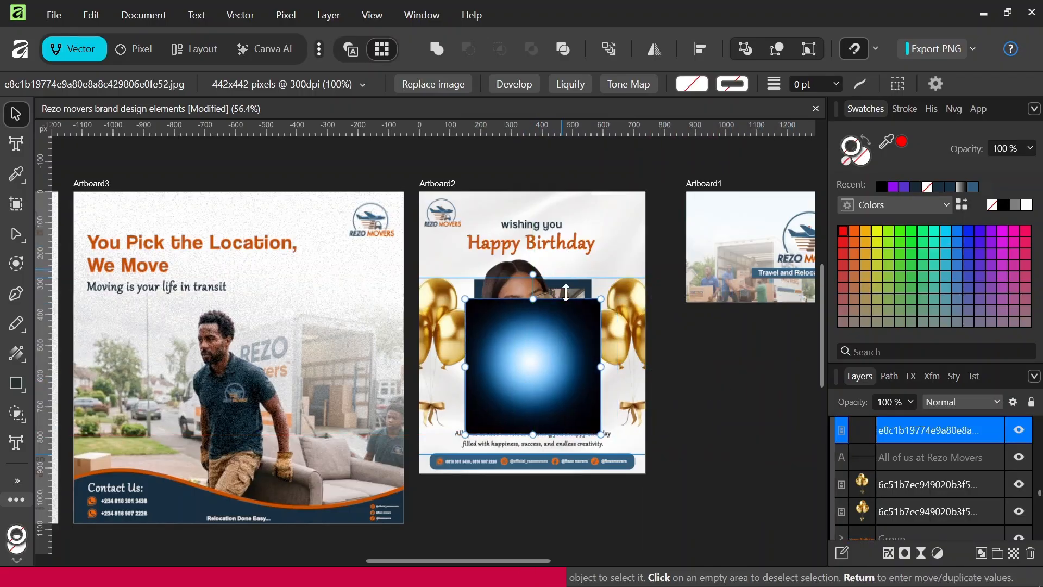
Step: Recolour the blue flare image on Artboard2 with the orange sampled from the "Happy Birthday" text as its fill
{"action": "scroll", "coordinate": [563, 332], "scroll_direction": "up", "scroll_amount": 2}
{"action": "scroll", "coordinate": [564, 333], "scroll_direction": "up", "scroll_amount": 1}
{"action": "scroll", "coordinate": [563, 334], "scroll_direction": "up", "scroll_amount": 2}
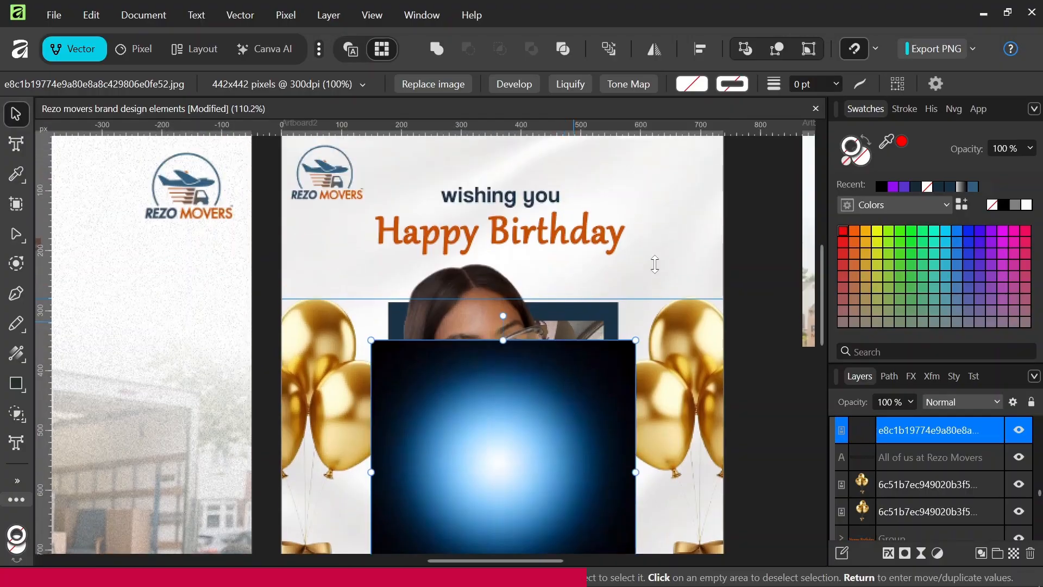
{"action": "left_click", "coordinate": [867, 162]}
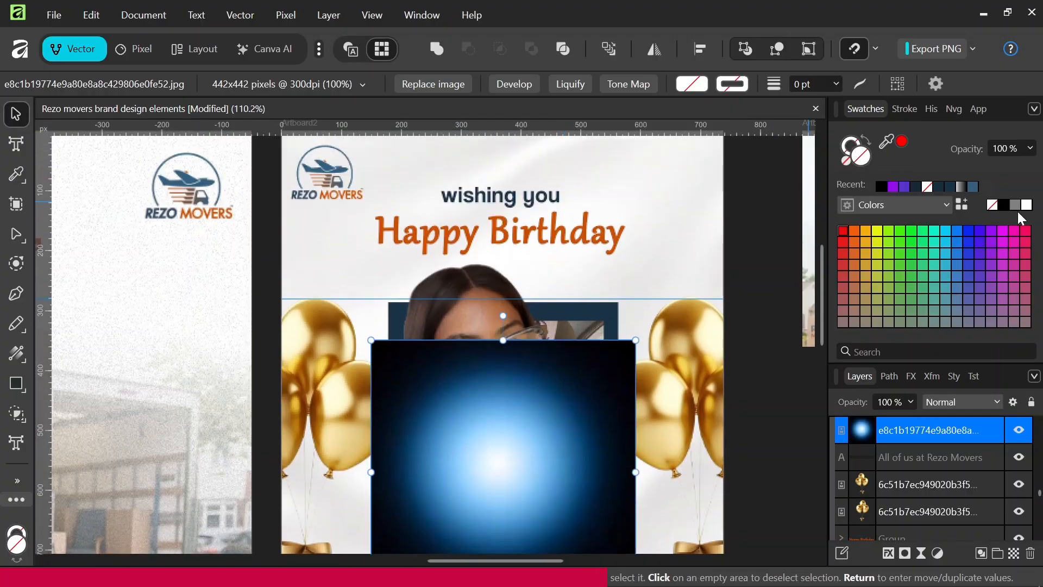
{"action": "left_click", "coordinate": [17, 173]}
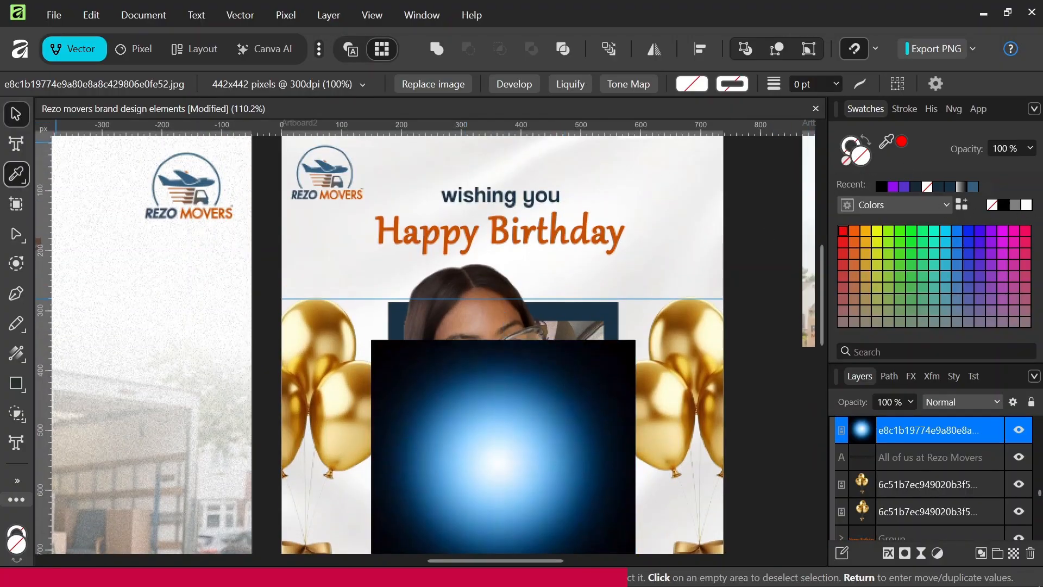
{"action": "left_click_drag", "start_coordinate": [354, 209], "coordinate": [387, 228]}
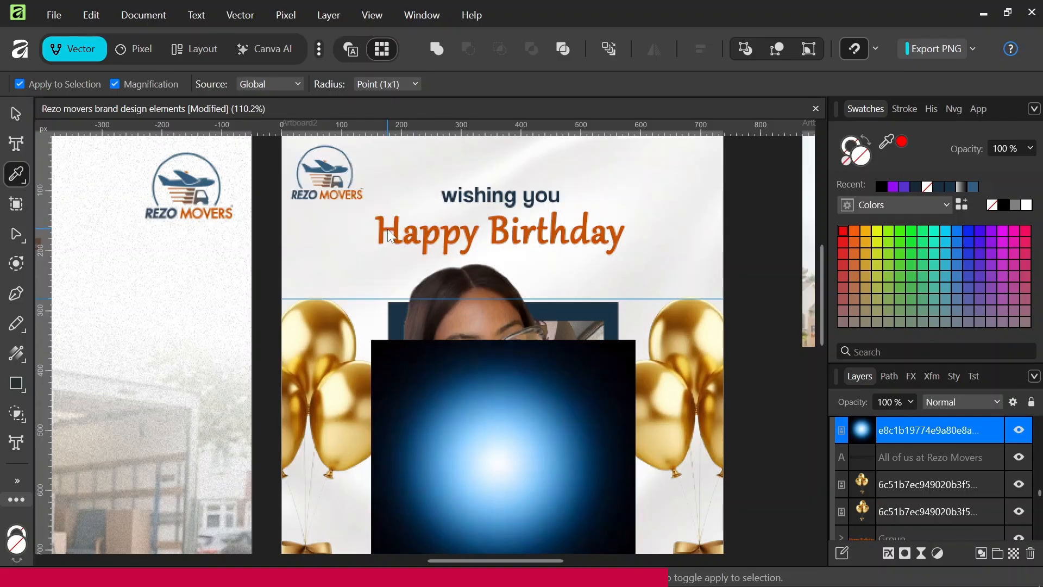
{"action": "left_click", "coordinate": [387, 228]}
{"action": "left_click", "coordinate": [16, 115]}
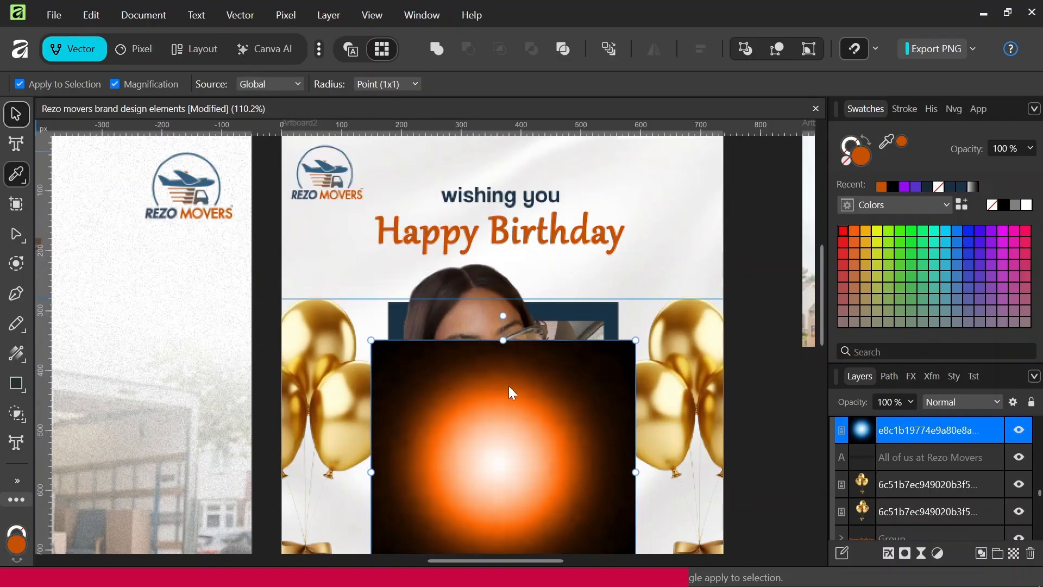
Step: Set the orange flare to the Screen blend mode, enlarge it to 169% and position it over the portrait's right side
{"action": "scroll", "coordinate": [522, 376], "scroll_direction": "down", "scroll_amount": 2}
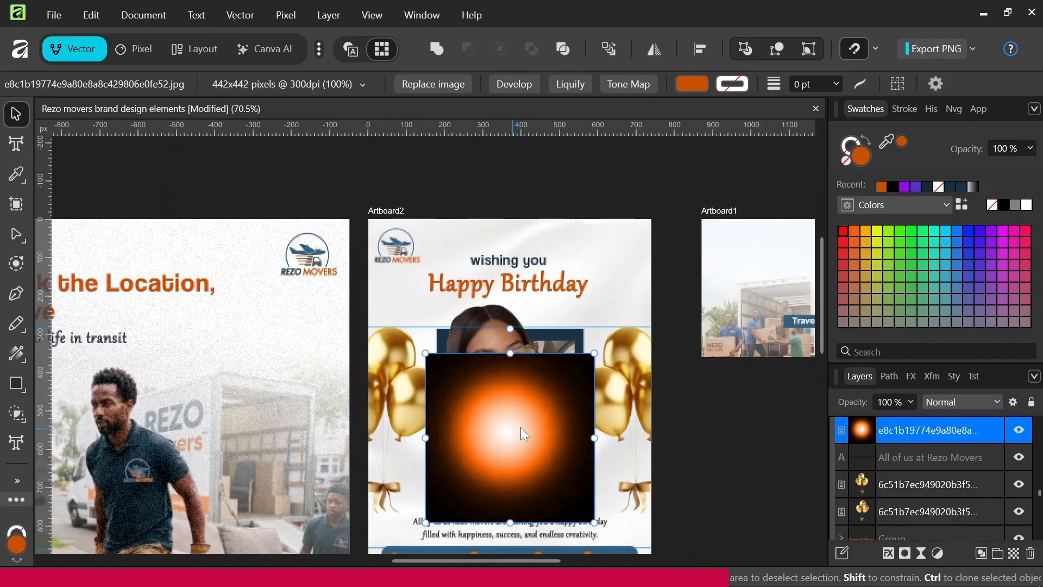
{"action": "left_click_drag", "start_coordinate": [521, 427], "coordinate": [594, 379]}
{"action": "left_click", "coordinate": [953, 405]}
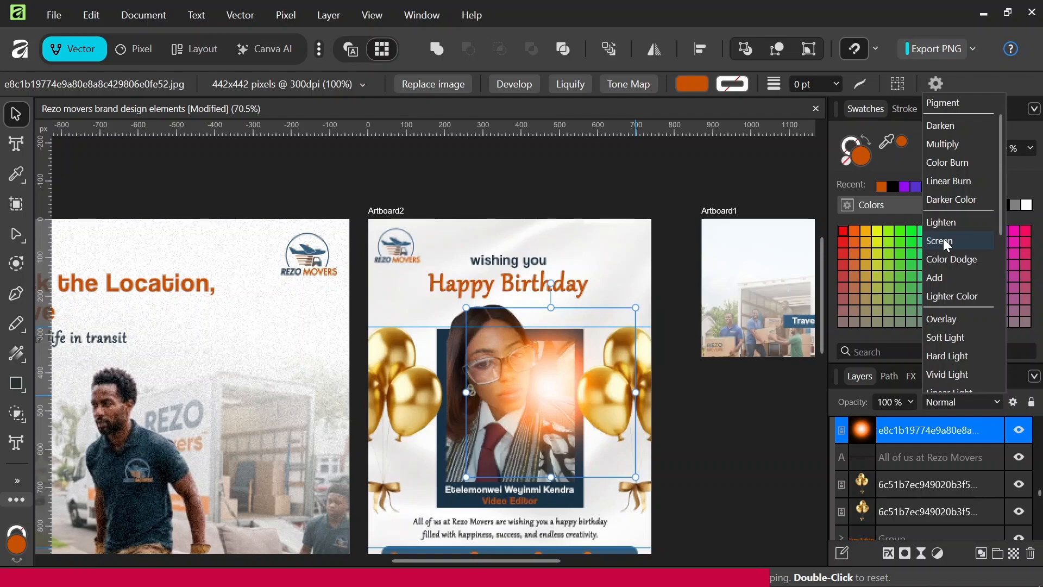
{"action": "left_click", "coordinate": [943, 239]}
{"action": "left_click_drag", "start_coordinate": [546, 379], "coordinate": [545, 396]}
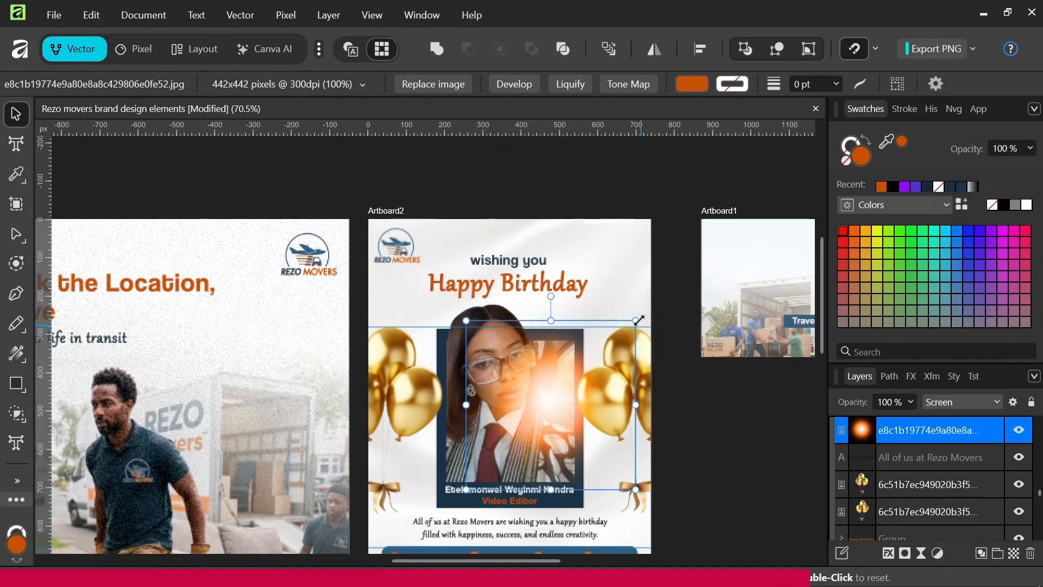
{"action": "left_click_drag", "start_coordinate": [636, 320], "coordinate": [702, 268]}
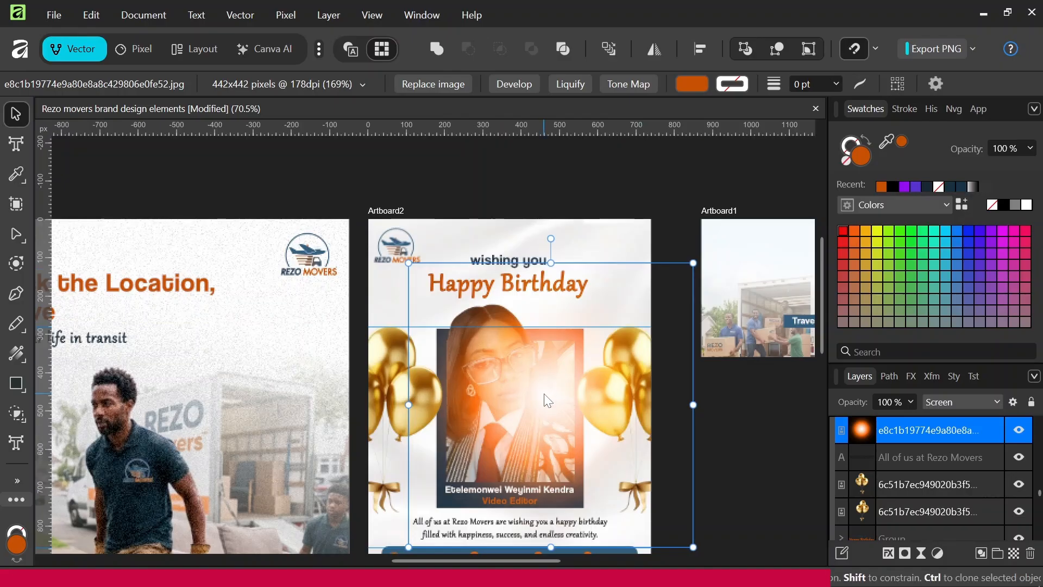
{"action": "left_click_drag", "start_coordinate": [546, 400], "coordinate": [542, 388]}
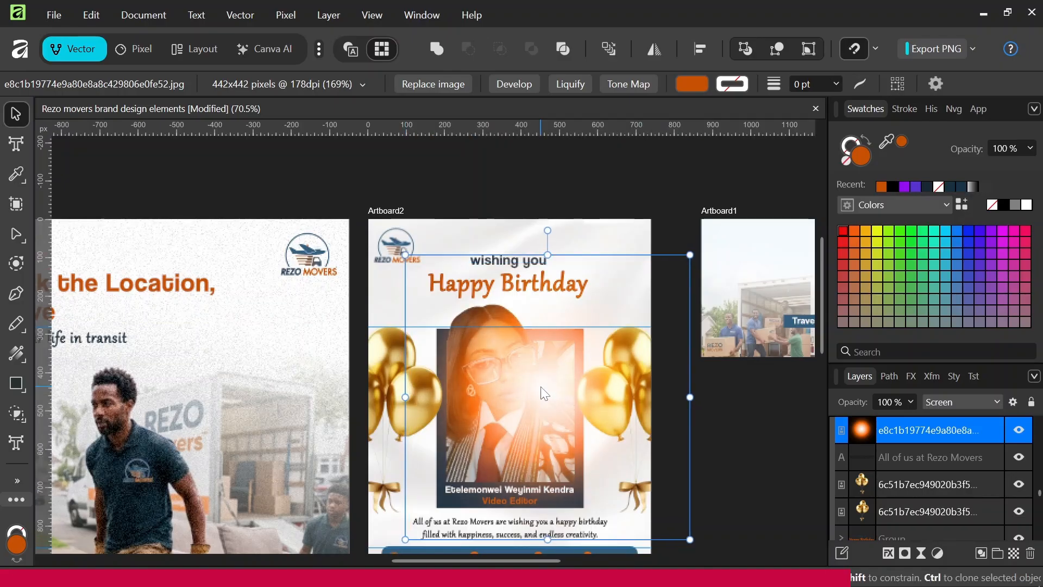
Step: Lower the orange flare's opacity to 57% and deselect it
{"action": "left_click", "coordinate": [911, 402]}
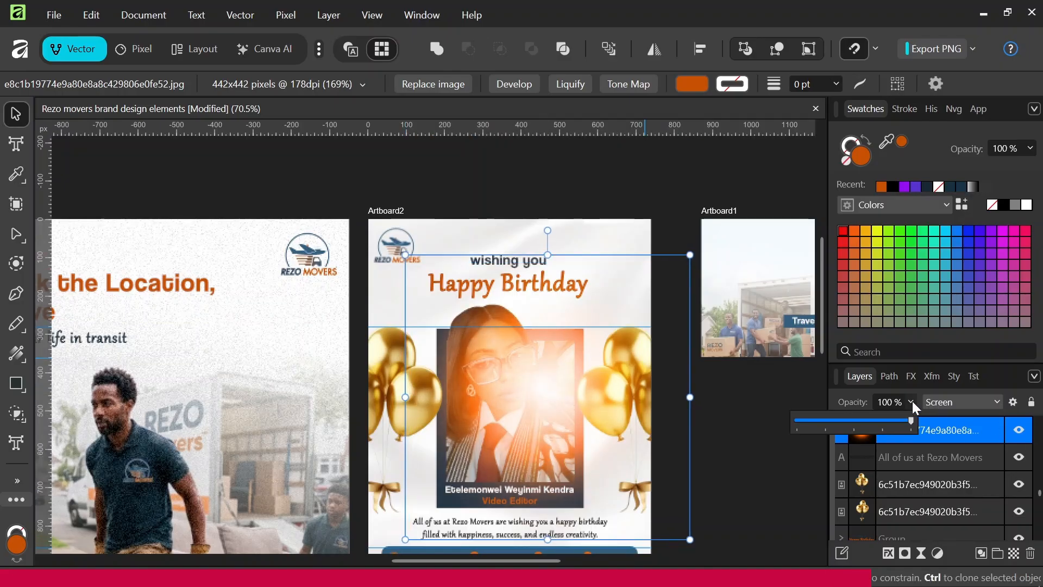
{"action": "left_click_drag", "start_coordinate": [891, 424], "coordinate": [863, 422]}
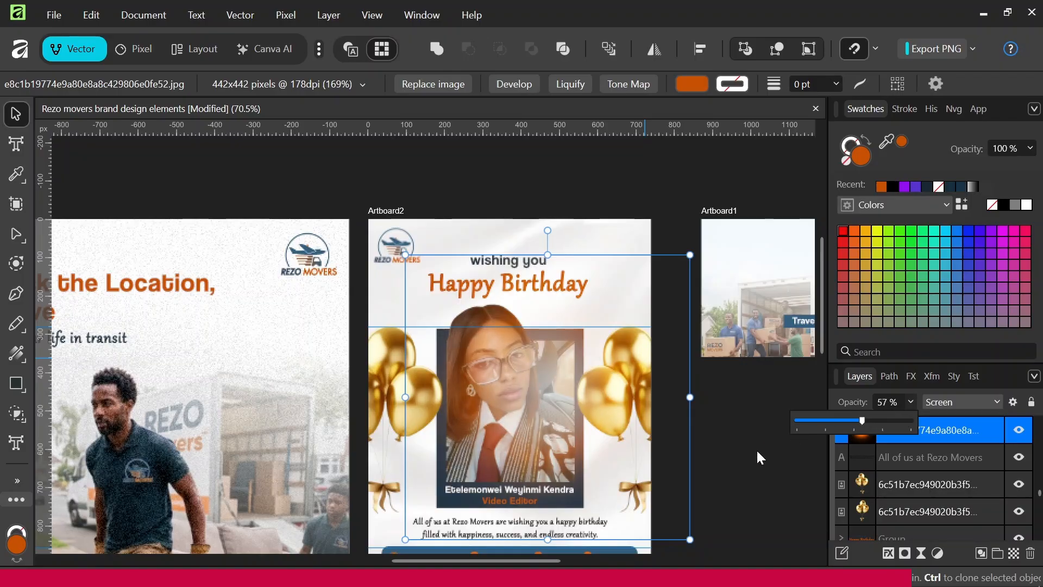
{"action": "key", "text": "ctrl+d"}
{"action": "scroll", "coordinate": [627, 442], "scroll_direction": "down", "scroll_amount": 4}
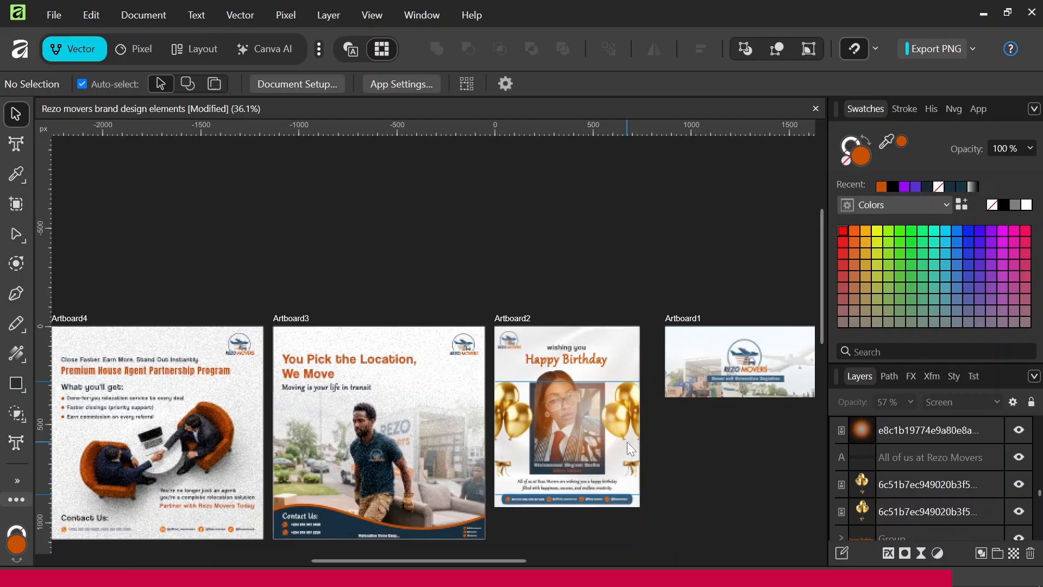
{"action": "scroll", "coordinate": [608, 428], "scroll_direction": "up", "scroll_amount": 3}
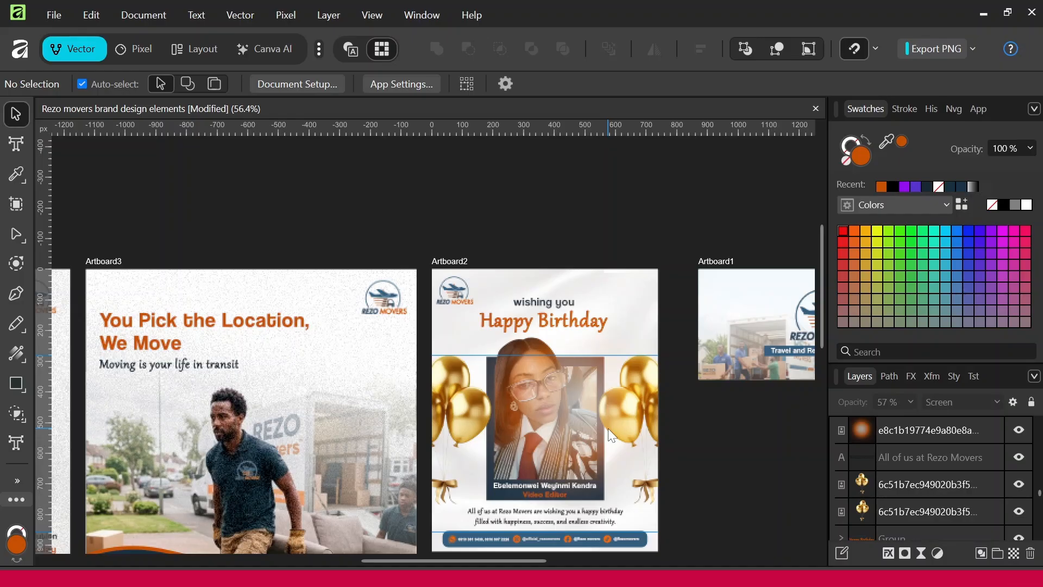
Step: Ungroup the Instagram icon and its handle in the lower-right corner of Artboard3
{"action": "scroll", "coordinate": [650, 197], "scroll_direction": "down", "scroll_amount": 2}
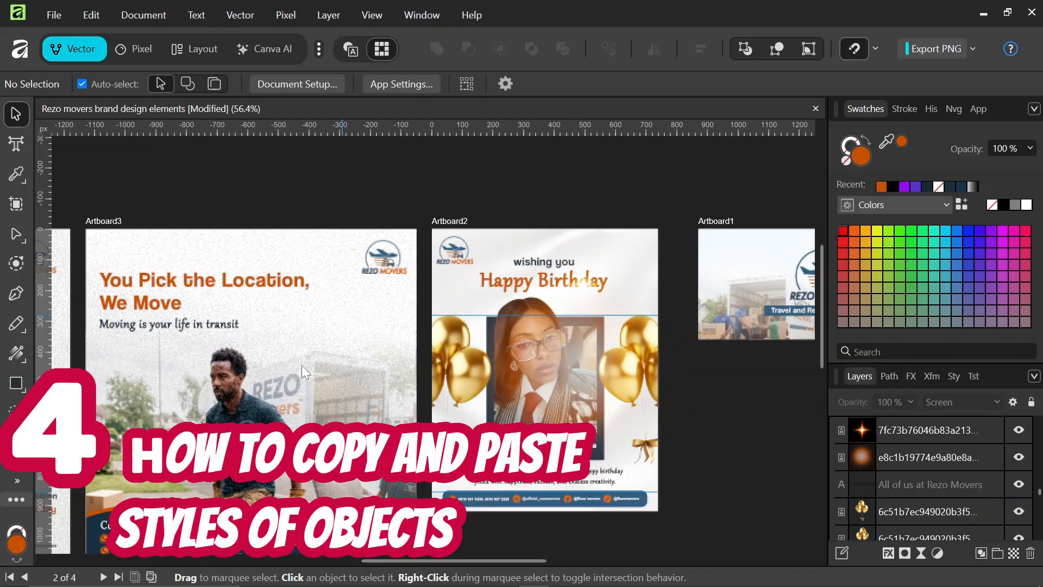
{"action": "scroll", "coordinate": [259, 346], "scroll_direction": "down", "scroll_amount": 3}
{"action": "scroll", "coordinate": [260, 347], "scroll_direction": "left", "scroll_amount": 3}
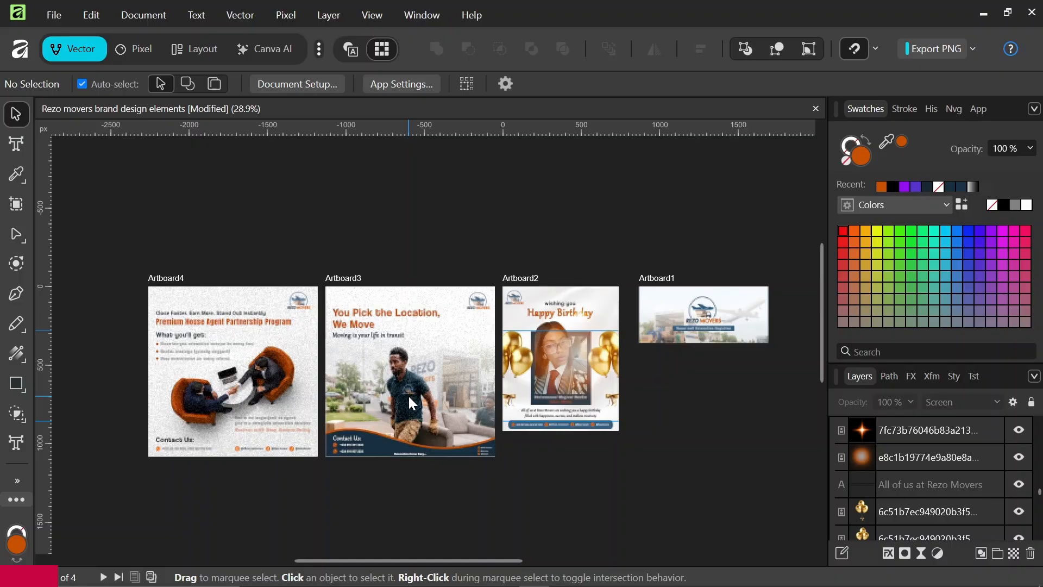
{"action": "scroll", "coordinate": [471, 454], "scroll_direction": "up", "scroll_amount": 10}
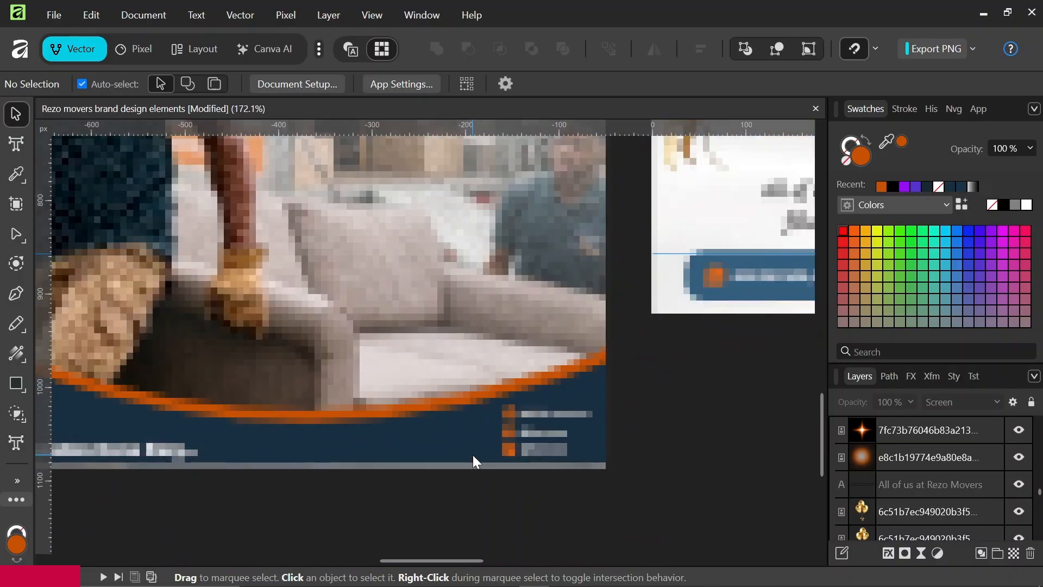
{"action": "scroll", "coordinate": [622, 353], "scroll_direction": "right", "scroll_amount": 5}
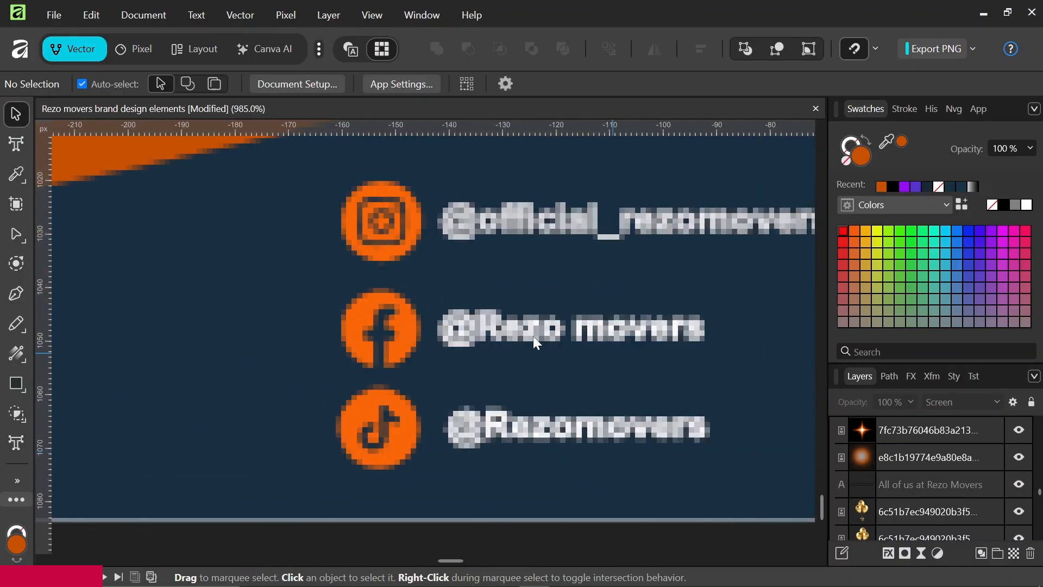
{"action": "scroll", "coordinate": [427, 326], "scroll_direction": "down", "scroll_amount": 2}
{"action": "left_click", "coordinate": [406, 276]}
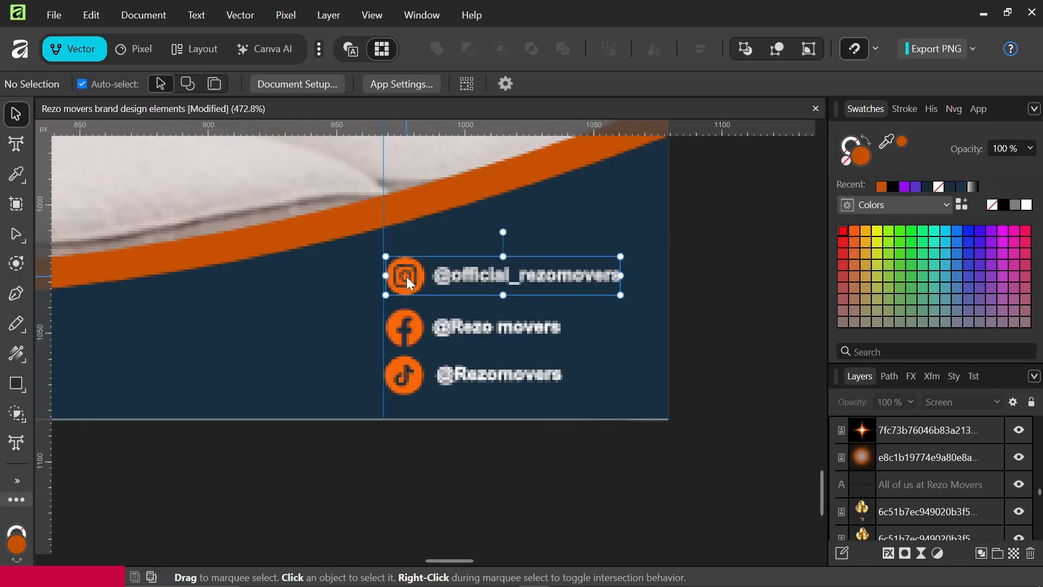
{"action": "right_click", "coordinate": [412, 270]}
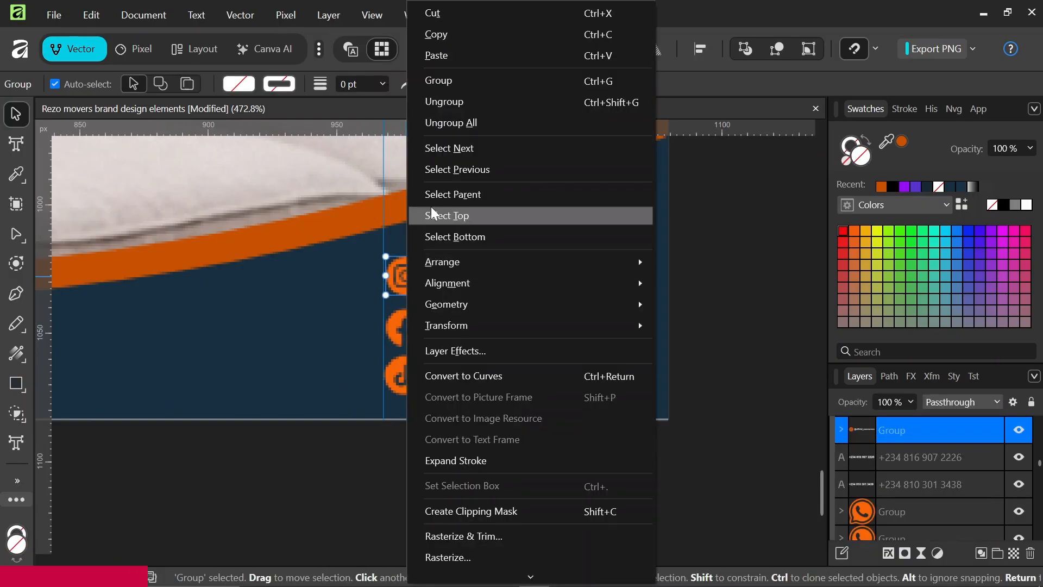
{"action": "left_click", "coordinate": [451, 103]}
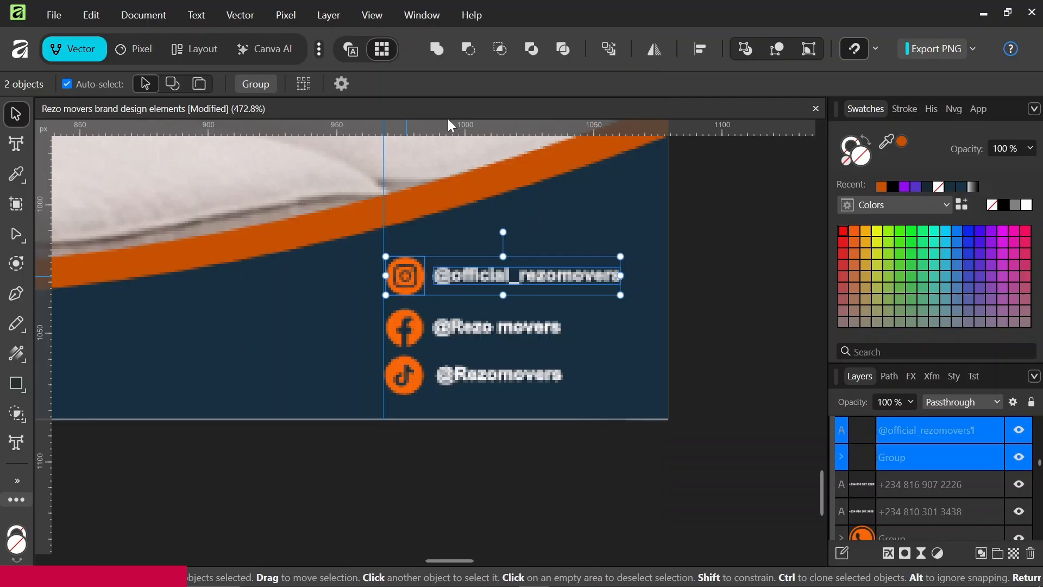
Step: Apply a vertical linear gradient to the Instagram icon in Artboard3's footer, with the sampled orange as its lower end colour
{"action": "left_click", "coordinate": [405, 337]}
{"action": "left_click", "coordinate": [403, 285]}
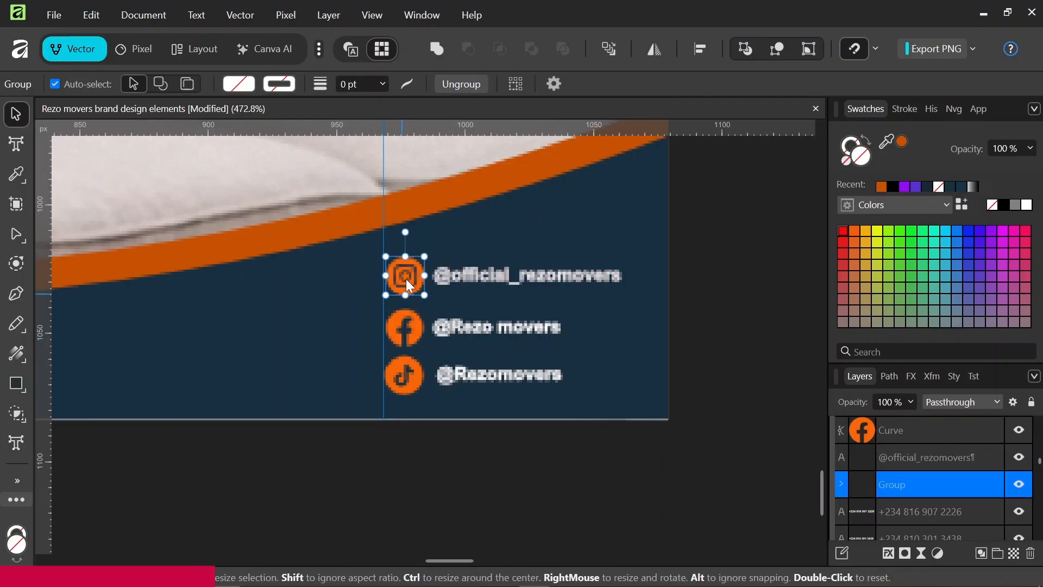
{"action": "left_click", "coordinate": [406, 321]}
{"action": "left_click", "coordinate": [411, 367]}
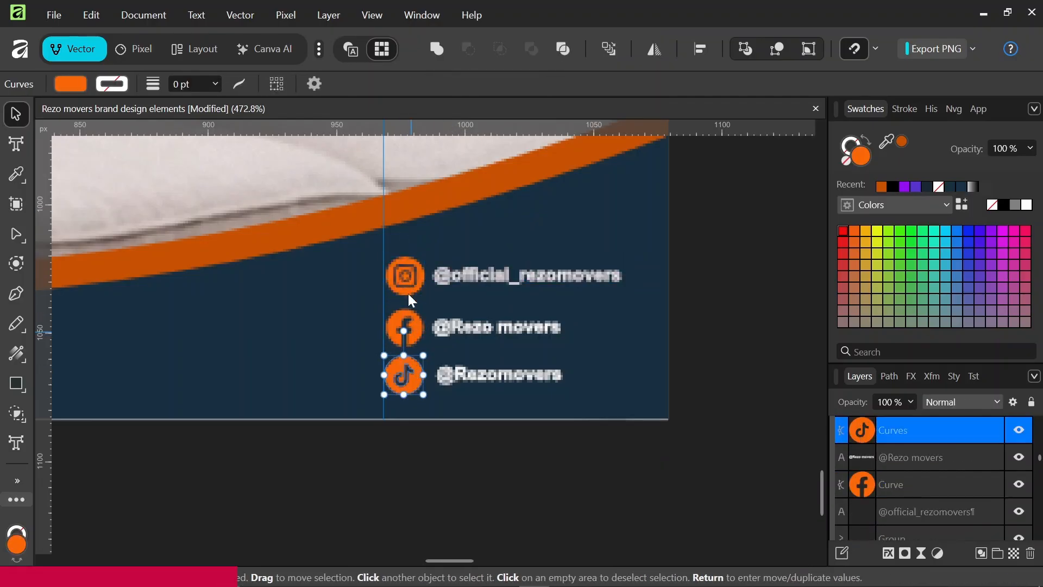
{"action": "left_click", "coordinate": [408, 281]}
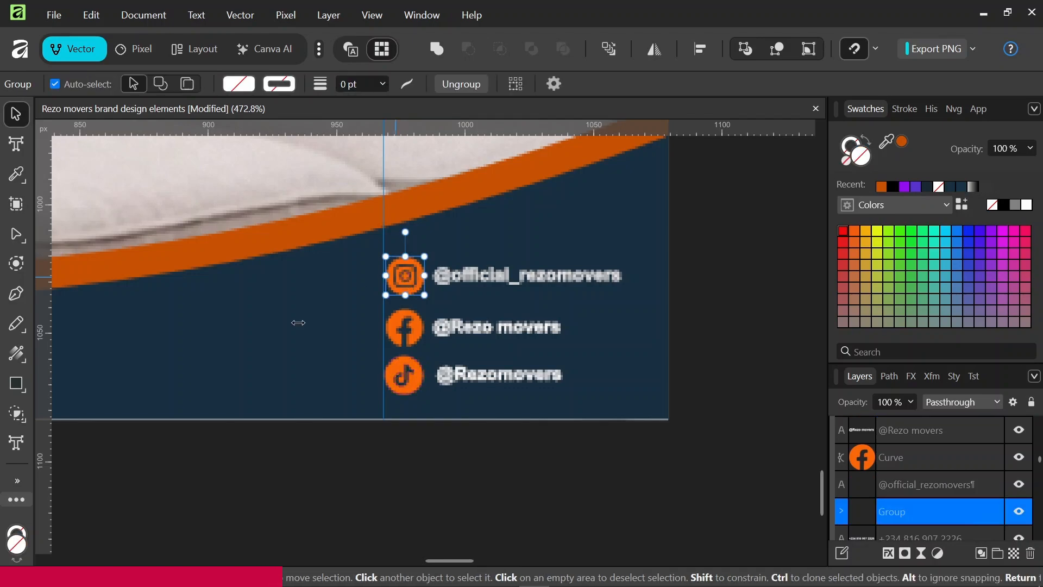
{"action": "left_click", "coordinate": [16, 353]}
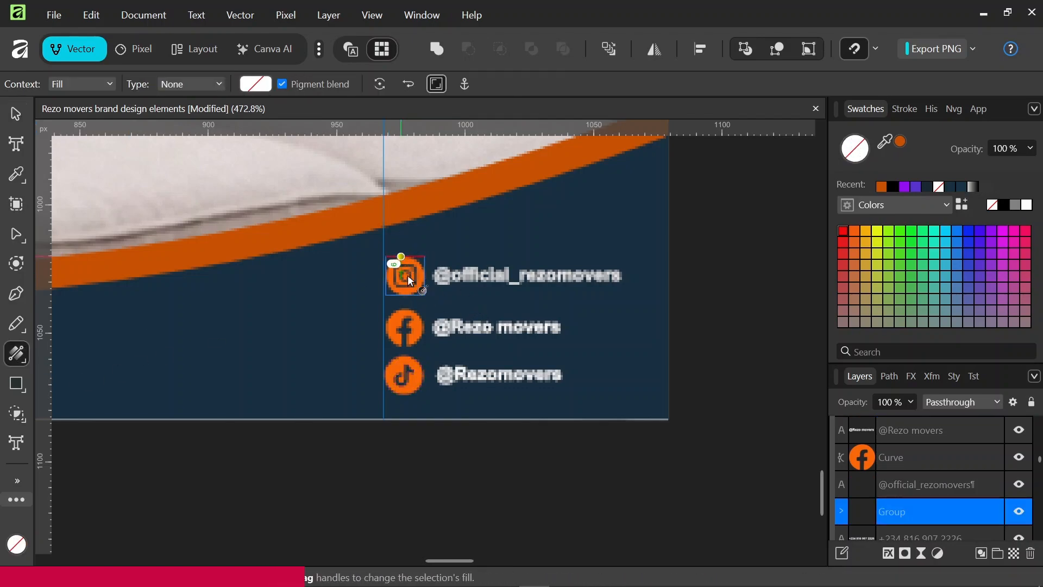
{"action": "left_click_drag", "start_coordinate": [401, 256], "coordinate": [404, 295]}
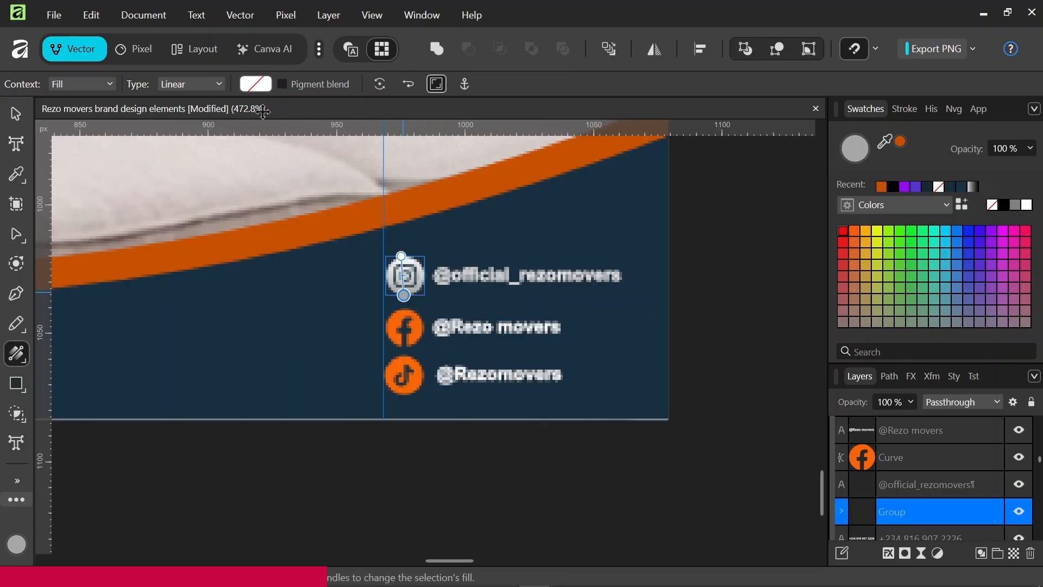
{"action": "left_click", "coordinate": [899, 140]}
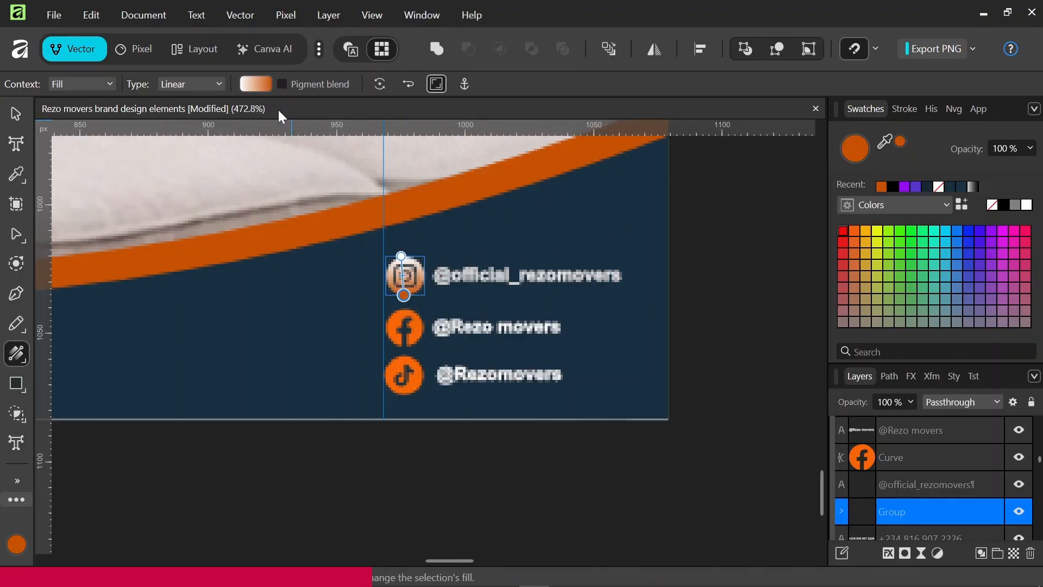
Step: Change the white starting stop of the Instagram icon's gradient to bright yellow
{"action": "left_click", "coordinate": [260, 81]}
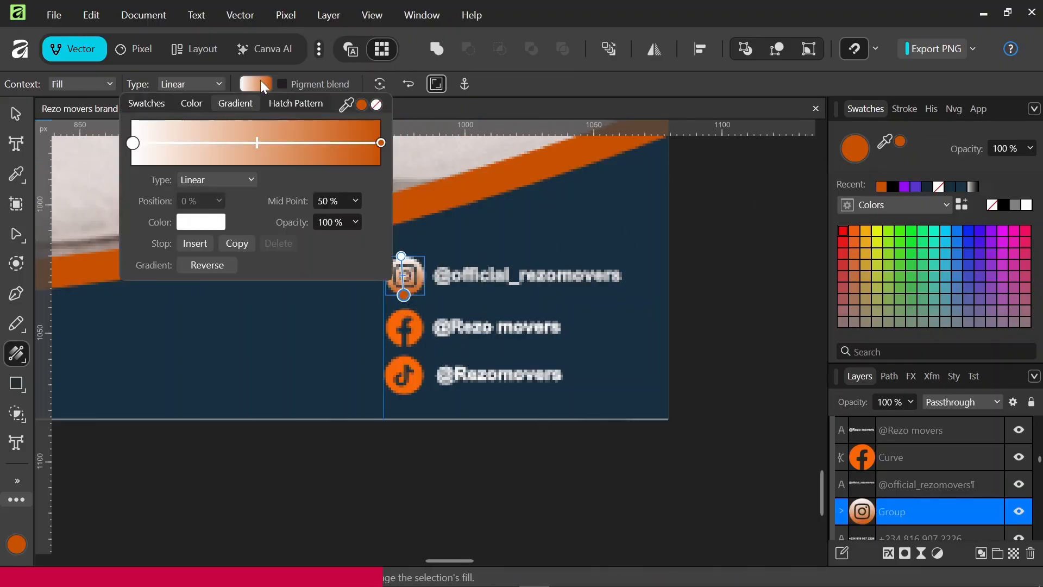
{"action": "left_click", "coordinate": [133, 145]}
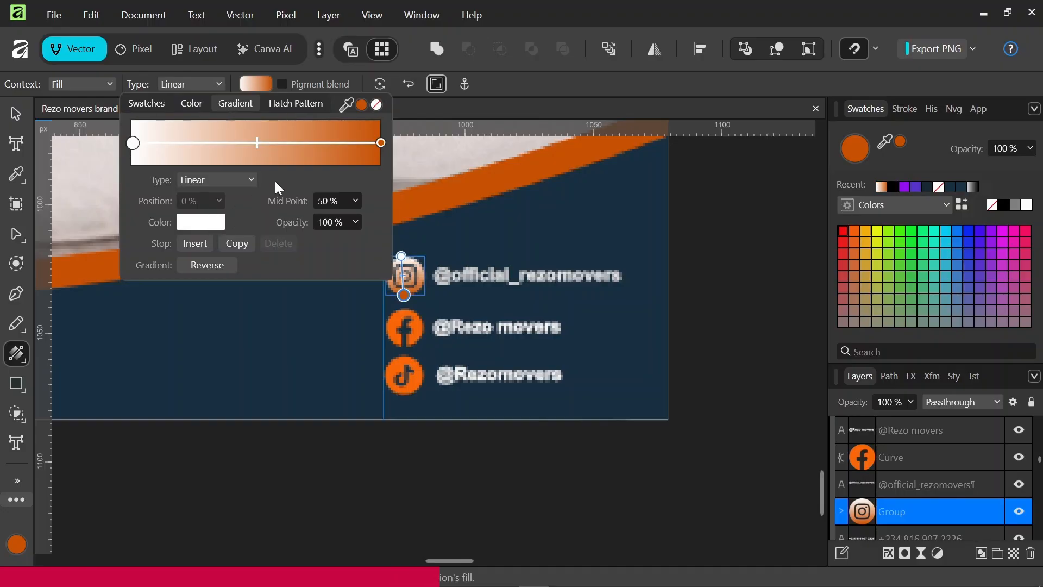
{"action": "left_click", "coordinate": [220, 222]}
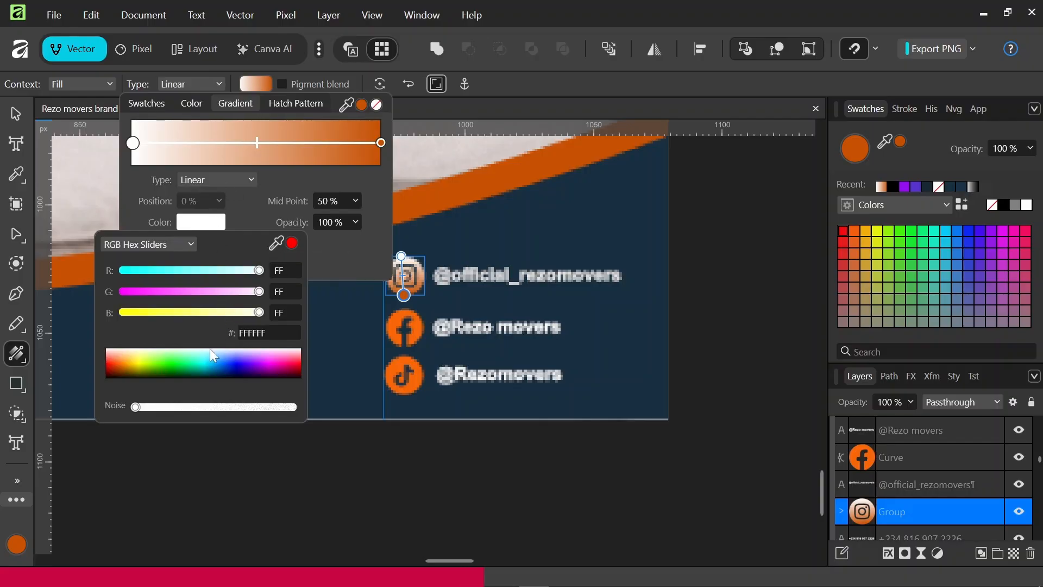
{"action": "mouse_move", "coordinate": [132, 360]}
{"action": "left_mouse_down"}
{"action": "mouse_move", "coordinate": [122, 357]}
{"action": "mouse_move", "coordinate": [134, 361]}
{"action": "left_mouse_up"}
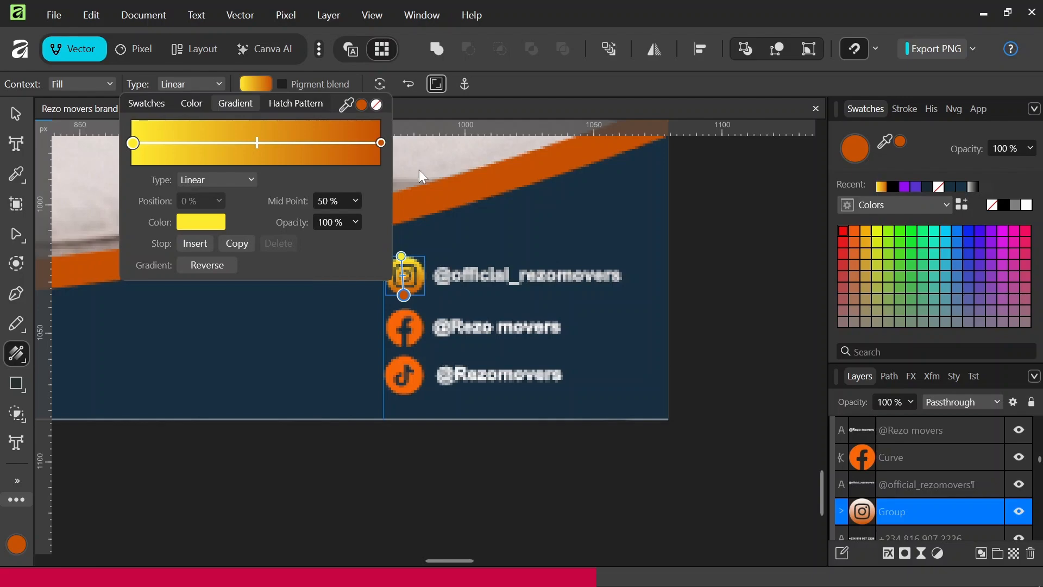
{"action": "left_click", "coordinate": [430, 181]}
Step: Select the gradient-filled Instagram icon in Artboard3's footer with the Move tool and copy it
{"action": "scroll", "coordinate": [419, 369], "scroll_direction": "down", "scroll_amount": 4}
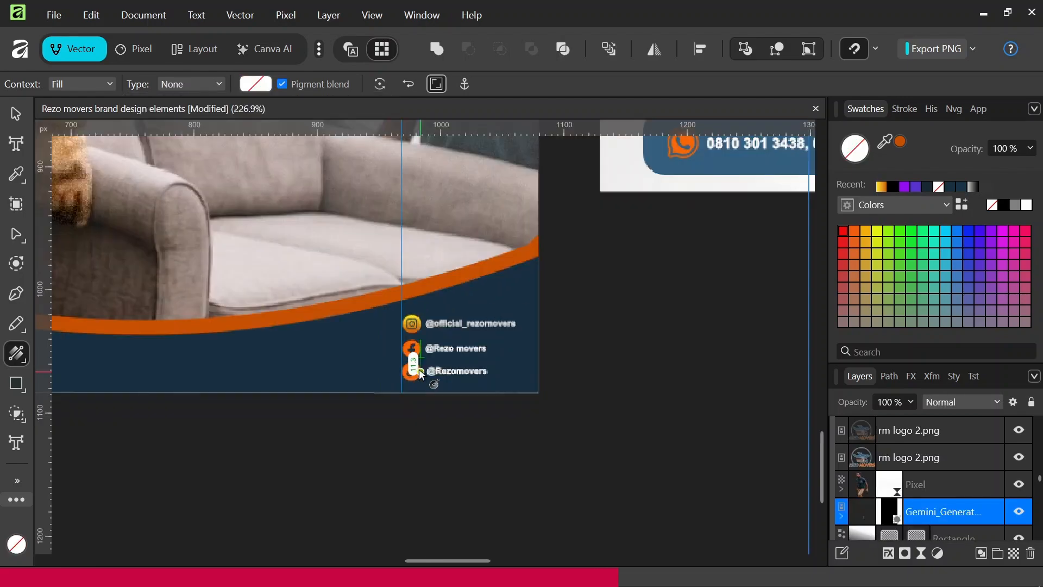
{"action": "left_click", "coordinate": [16, 112]}
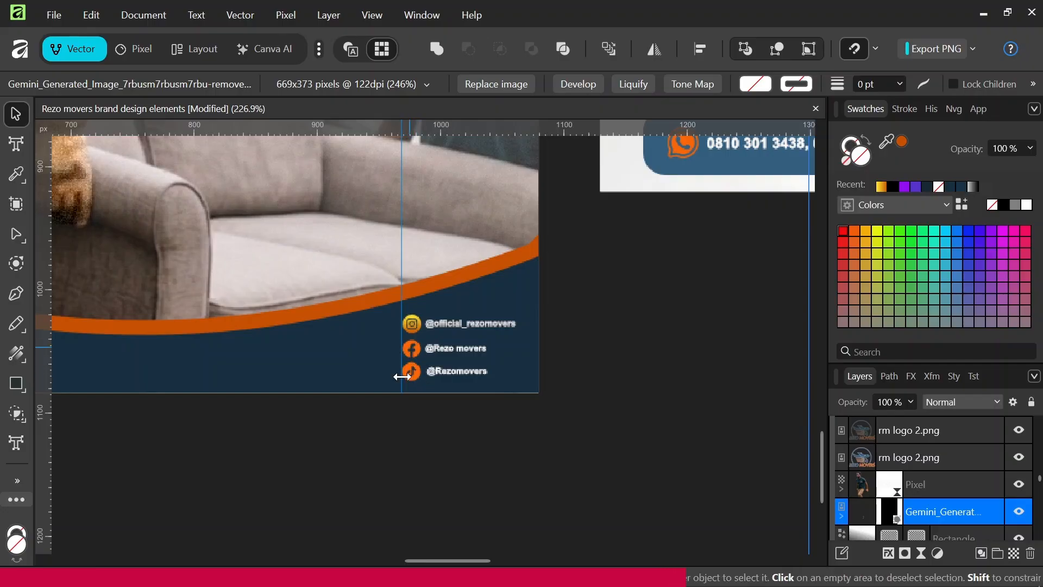
{"action": "scroll", "coordinate": [429, 354], "scroll_direction": "left", "scroll_amount": 15}
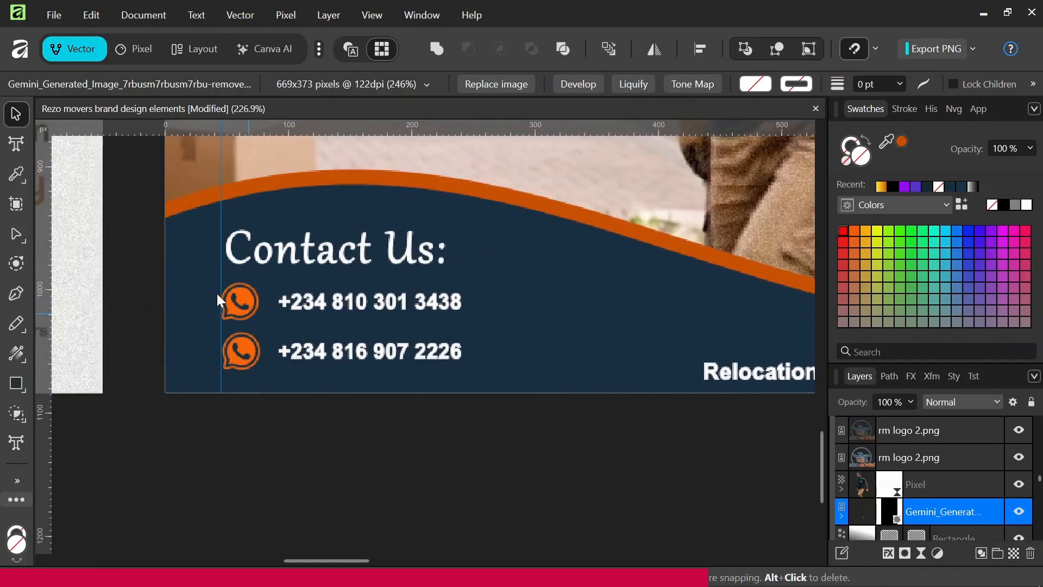
{"action": "scroll", "coordinate": [318, 326], "scroll_direction": "right", "scroll_amount": 15}
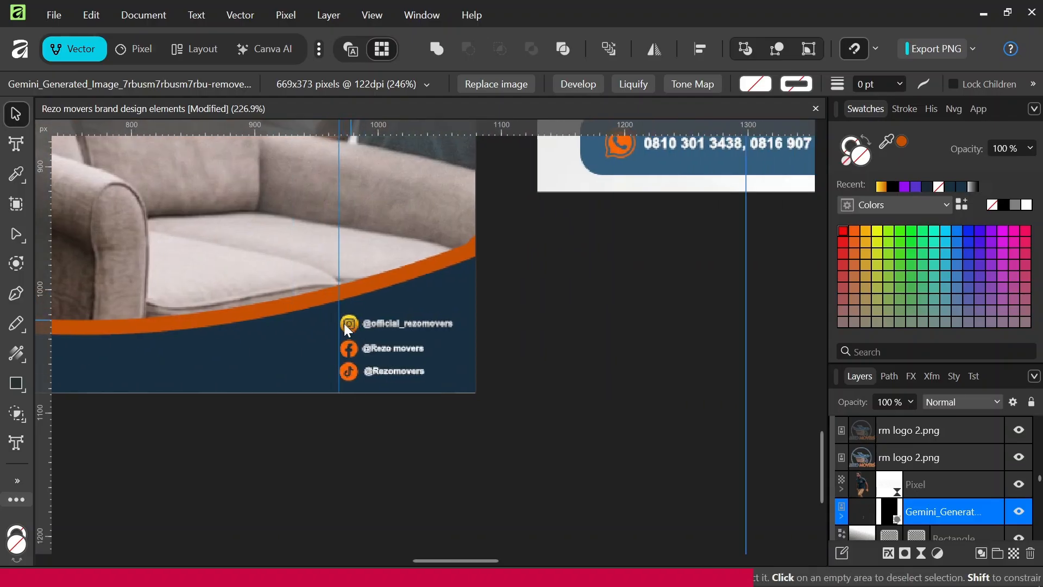
{"action": "left_click", "coordinate": [345, 325]}
{"action": "left_click", "coordinate": [562, 325]}
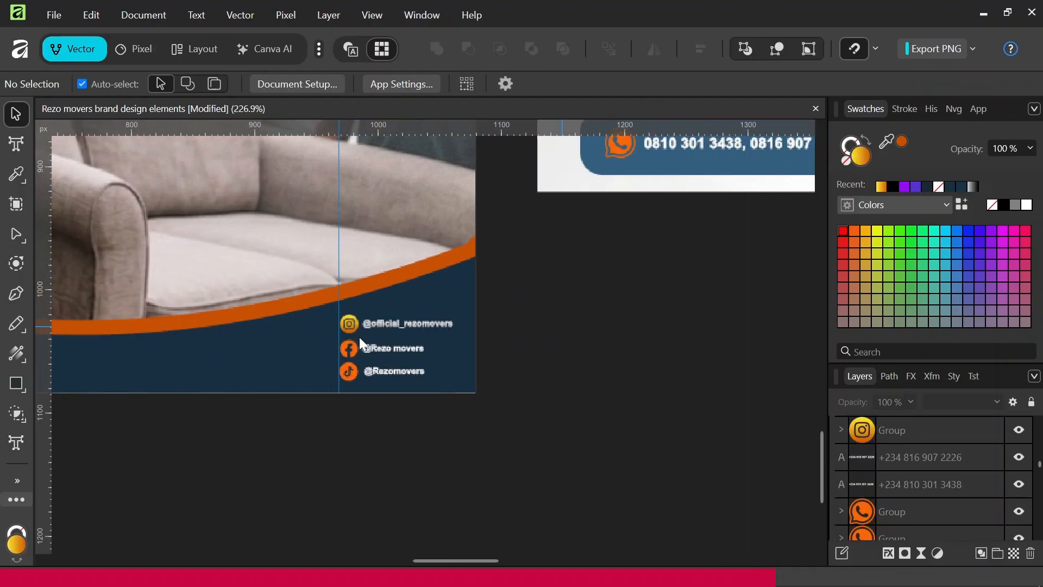
{"action": "left_click", "coordinate": [354, 328]}
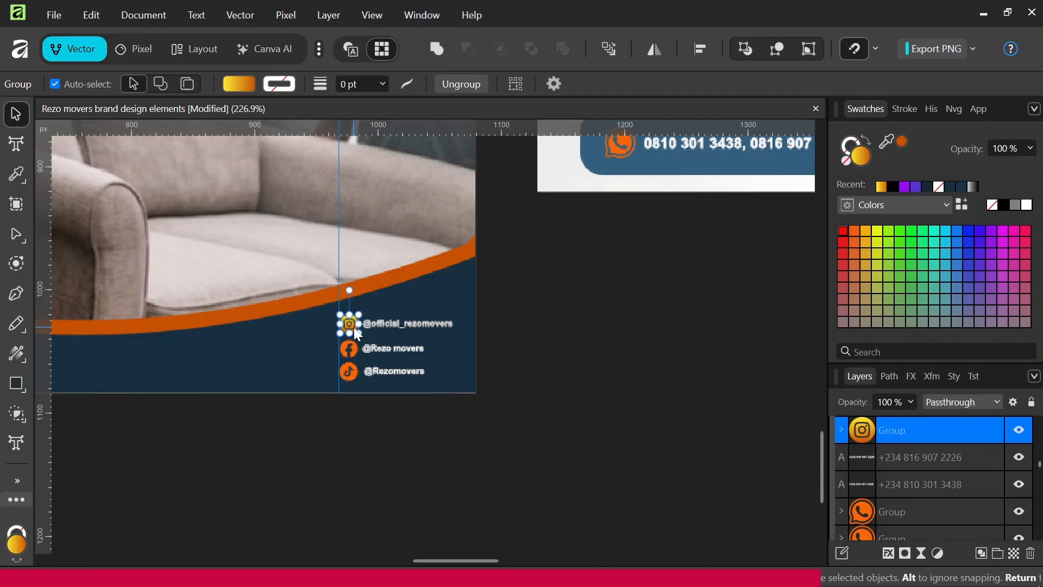
Step: Paste the Instagram icon's gradient style onto the Facebook and TikTok icons in Artboard3's footer
{"action": "left_click", "coordinate": [349, 351]}
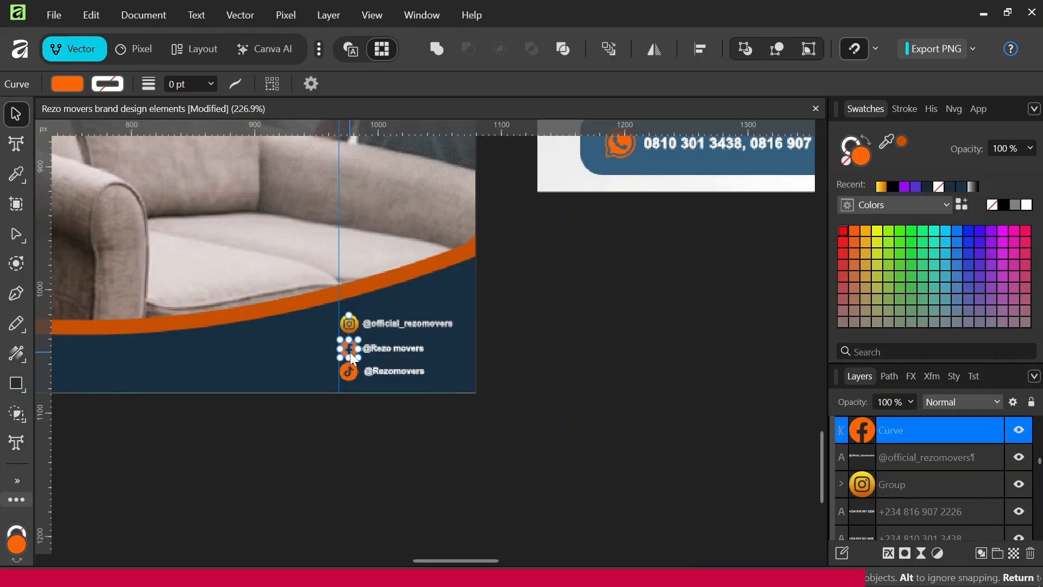
{"action": "left_click", "coordinate": [351, 374], "text": "shift"}
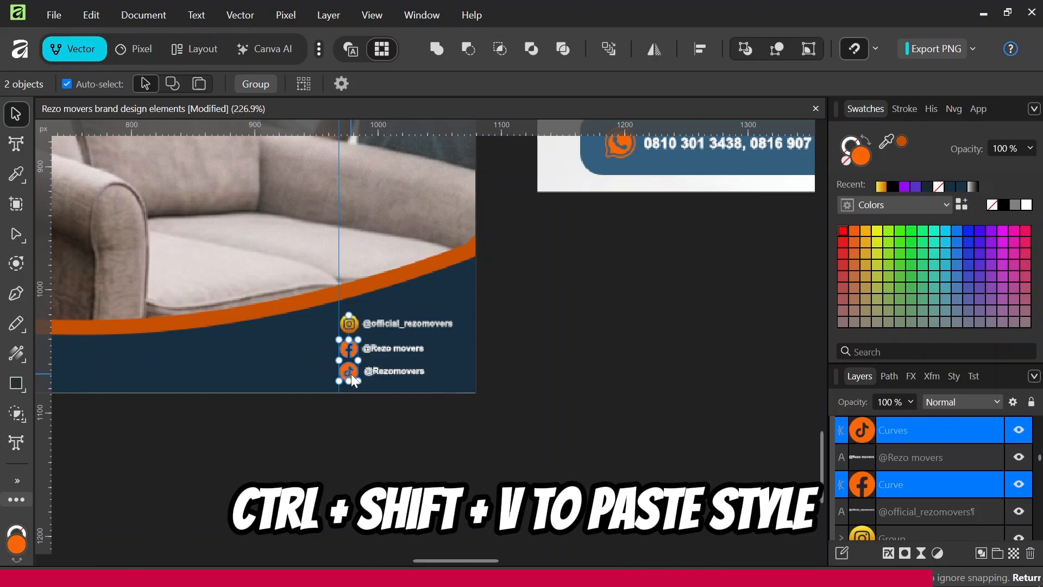
{"action": "key", "text": "ctrl+shift+v"}
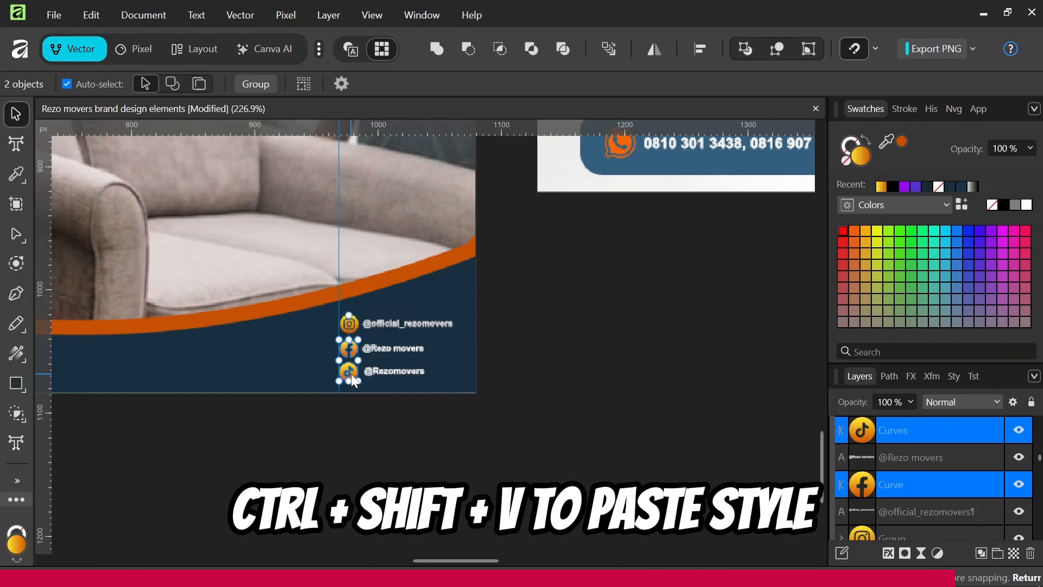
{"action": "scroll", "coordinate": [351, 374], "scroll_direction": "up", "scroll_amount": 2}
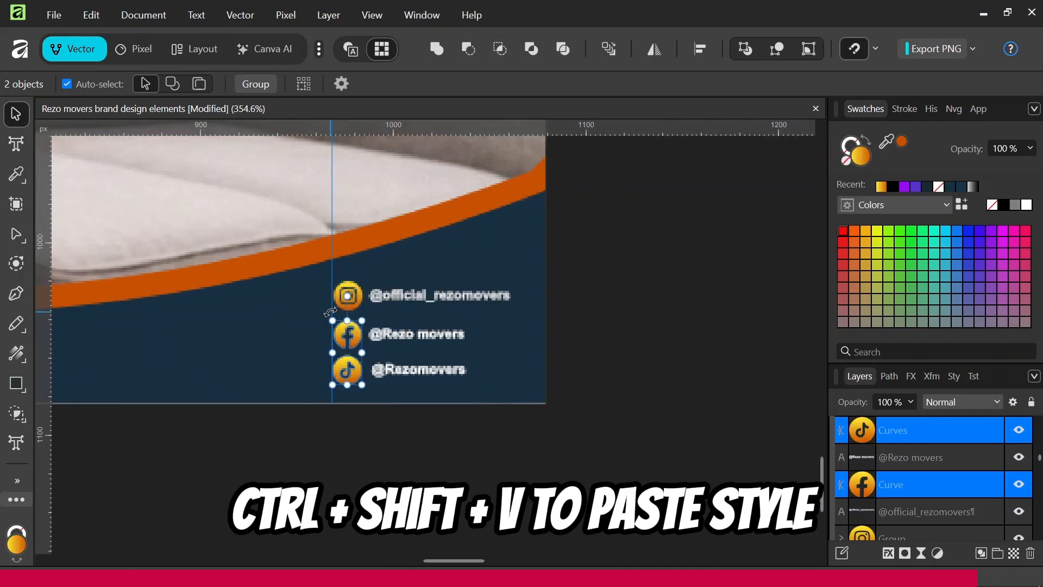
Step: Add a Pillow Bevel / Emboss layer effect to the dark blue wave curve at the bottom of Artboard3
{"action": "scroll", "coordinate": [330, 312], "scroll_direction": "down", "scroll_amount": 6}
{"action": "scroll", "coordinate": [514, 388], "scroll_direction": "left", "scroll_amount": 5}
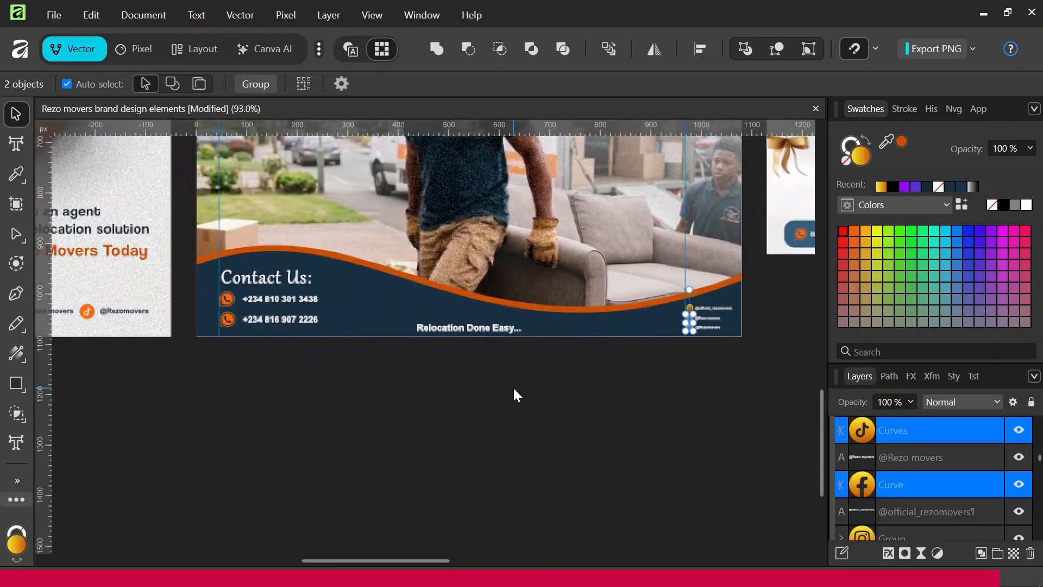
{"action": "scroll", "coordinate": [522, 304], "scroll_direction": "down", "scroll_amount": 3}
{"action": "scroll", "coordinate": [526, 296], "scroll_direction": "up", "scroll_amount": 1}
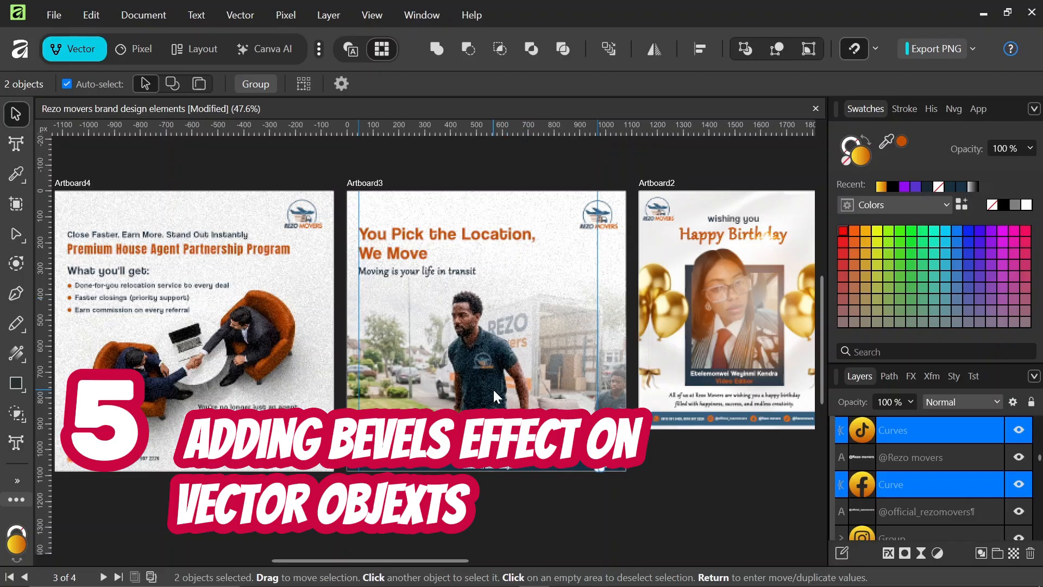
{"action": "scroll", "coordinate": [494, 388], "scroll_direction": "up", "scroll_amount": 3}
{"action": "scroll", "coordinate": [494, 392], "scroll_direction": "down", "scroll_amount": 5}
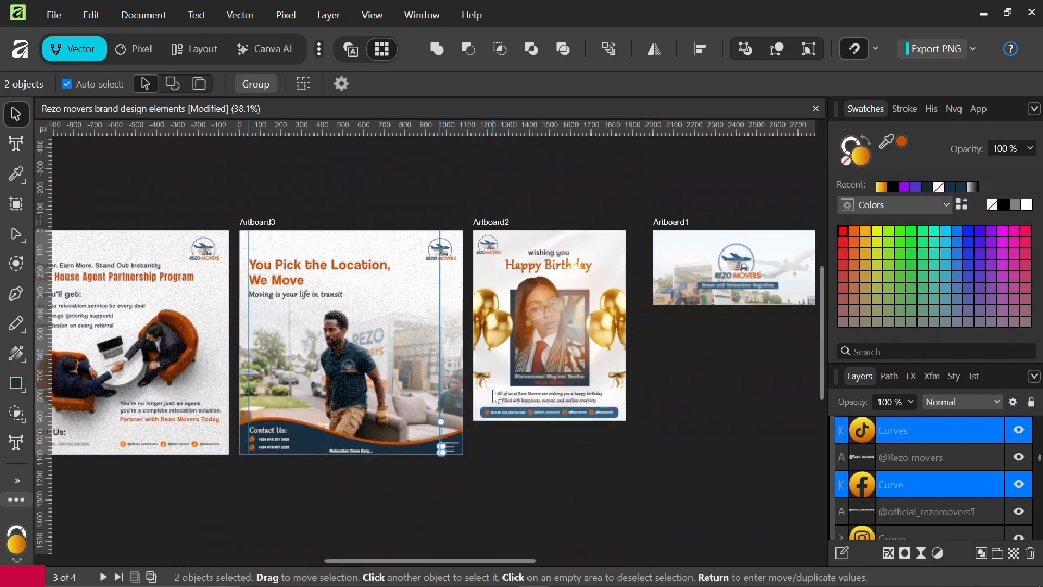
{"action": "left_click", "coordinate": [321, 428]}
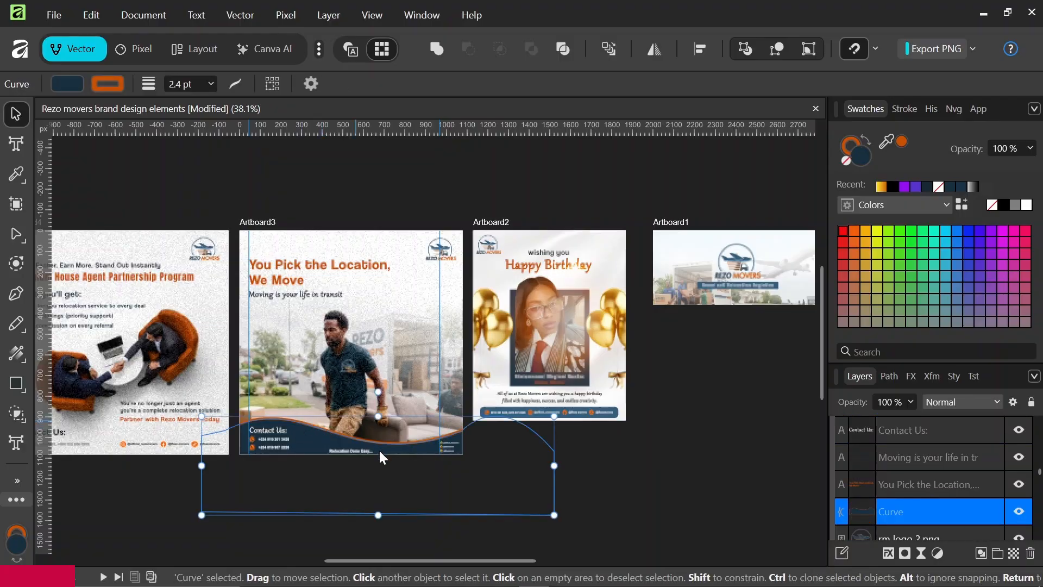
{"action": "scroll", "coordinate": [396, 454], "scroll_direction": "up", "scroll_amount": 3}
{"action": "scroll", "coordinate": [331, 444], "scroll_direction": "left", "scroll_amount": 3}
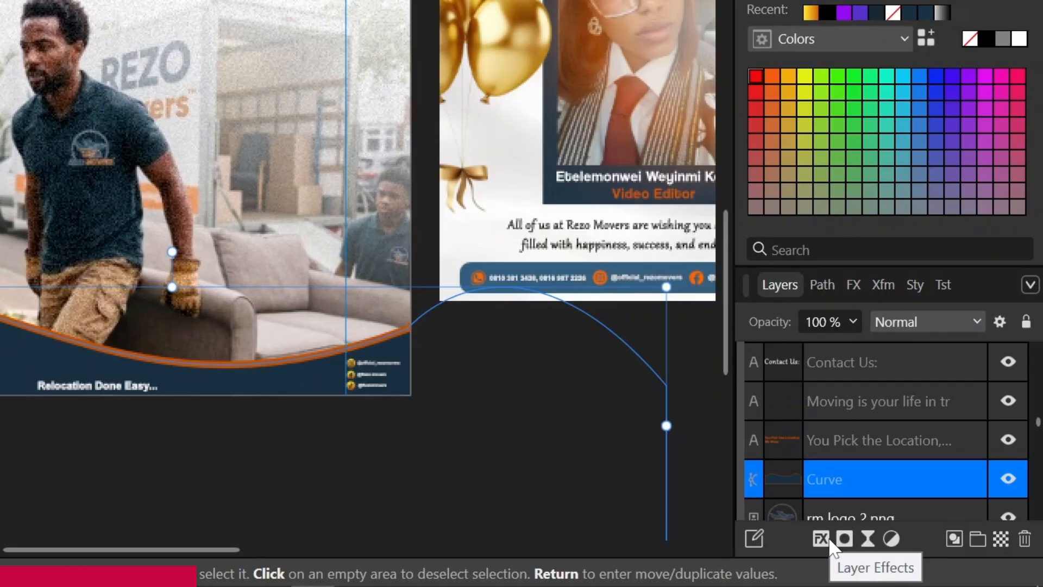
{"action": "left_click", "coordinate": [829, 538]}
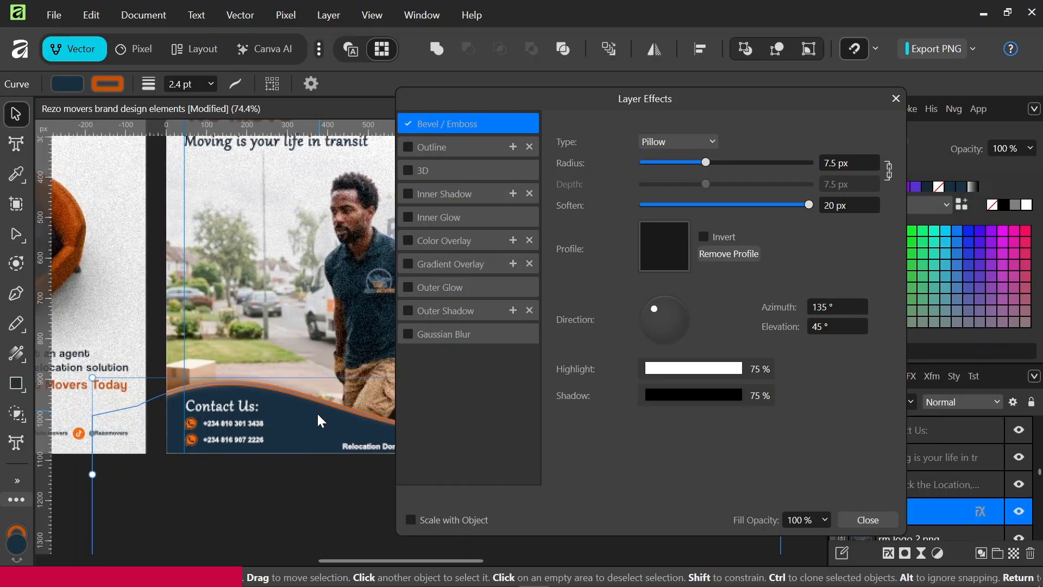
Step: Set the wave curve's bevel radius to 37.4 px and its soften value to 17.7 px
{"action": "scroll", "coordinate": [316, 412], "scroll_direction": "up", "scroll_amount": 4}
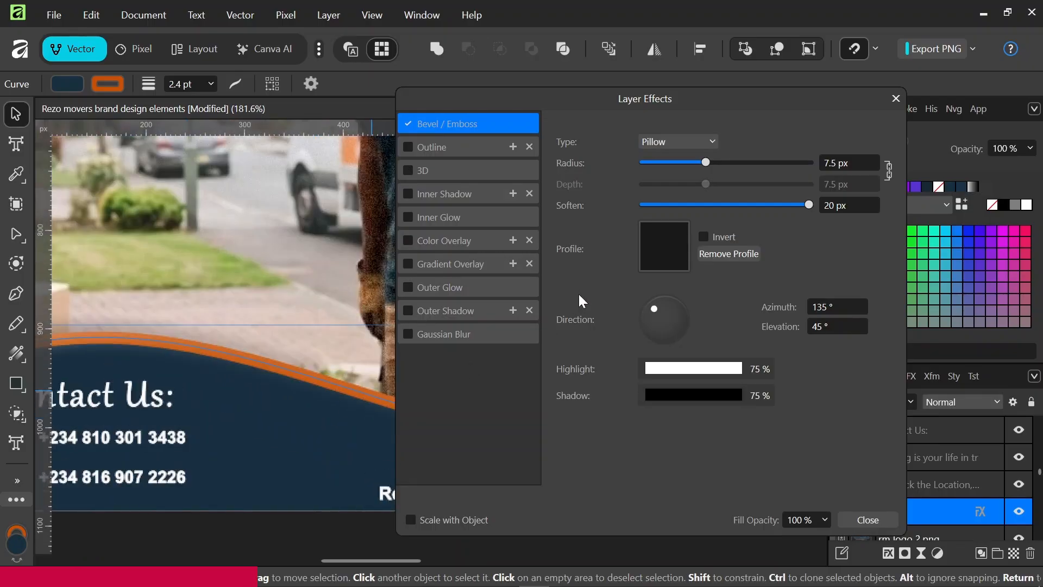
{"action": "left_click_drag", "start_coordinate": [710, 165], "coordinate": [749, 163]}
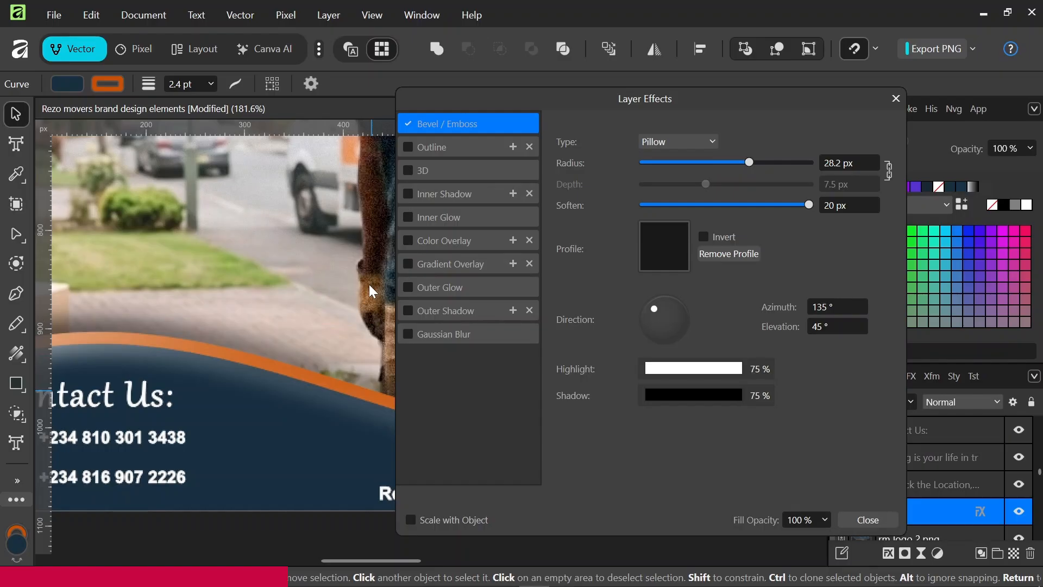
{"action": "scroll", "coordinate": [370, 285], "scroll_direction": "down", "scroll_amount": 2}
{"action": "scroll", "coordinate": [369, 287], "scroll_direction": "left", "scroll_amount": 2}
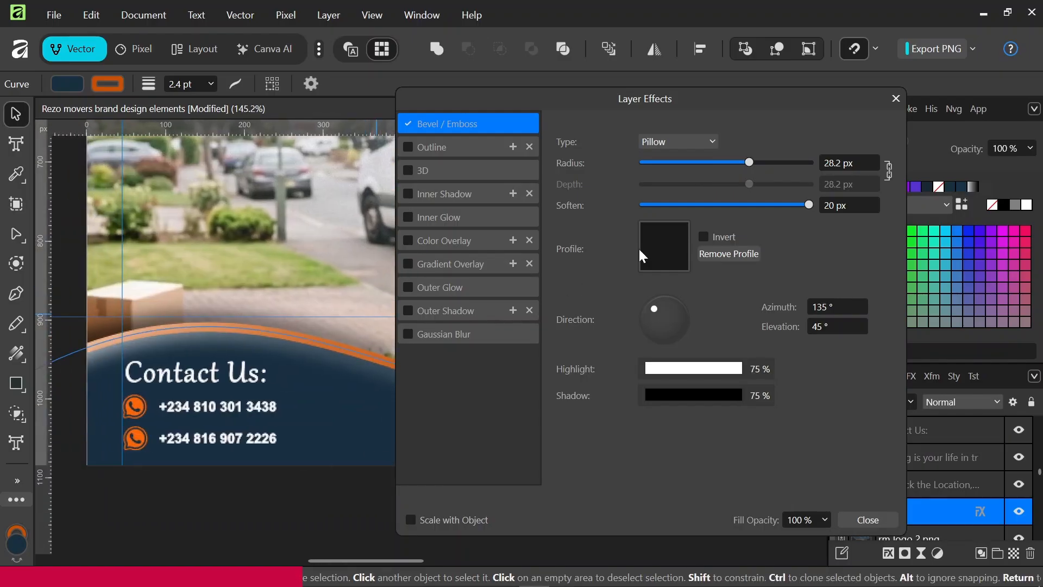
{"action": "mouse_move", "coordinate": [749, 162]}
{"action": "left_mouse_down"}
{"action": "mouse_move", "coordinate": [668, 161]}
{"action": "mouse_move", "coordinate": [768, 163]}
{"action": "left_mouse_up"}
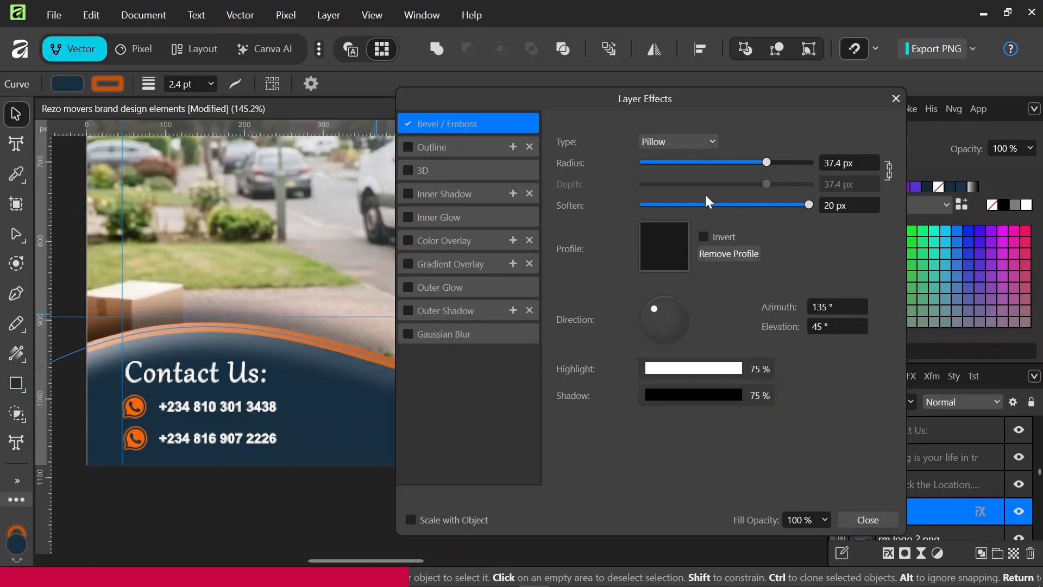
{"action": "left_click", "coordinate": [800, 205]}
{"action": "left_click_drag", "start_coordinate": [766, 207], "coordinate": [791, 206]}
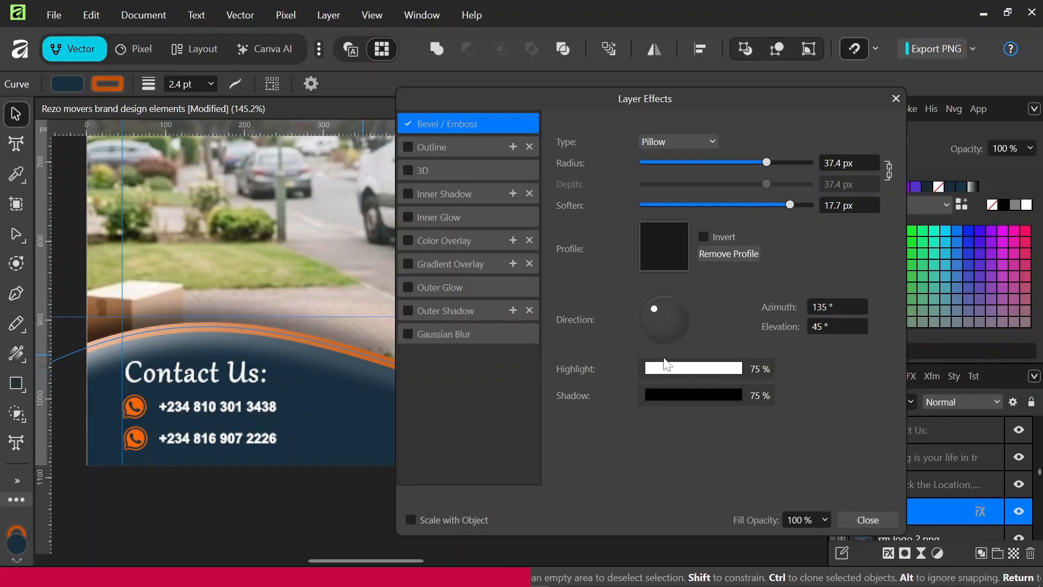
Step: Change the bevel's highlight colour from white to red, FF0000
{"action": "scroll", "coordinate": [330, 374], "scroll_direction": "right", "scroll_amount": 4}
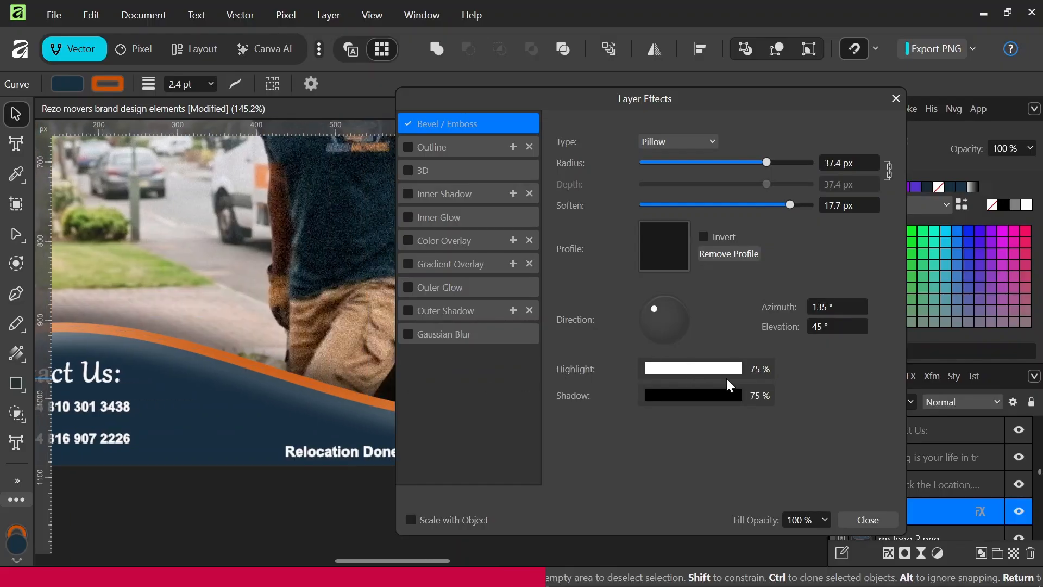
{"action": "left_click", "coordinate": [727, 369]}
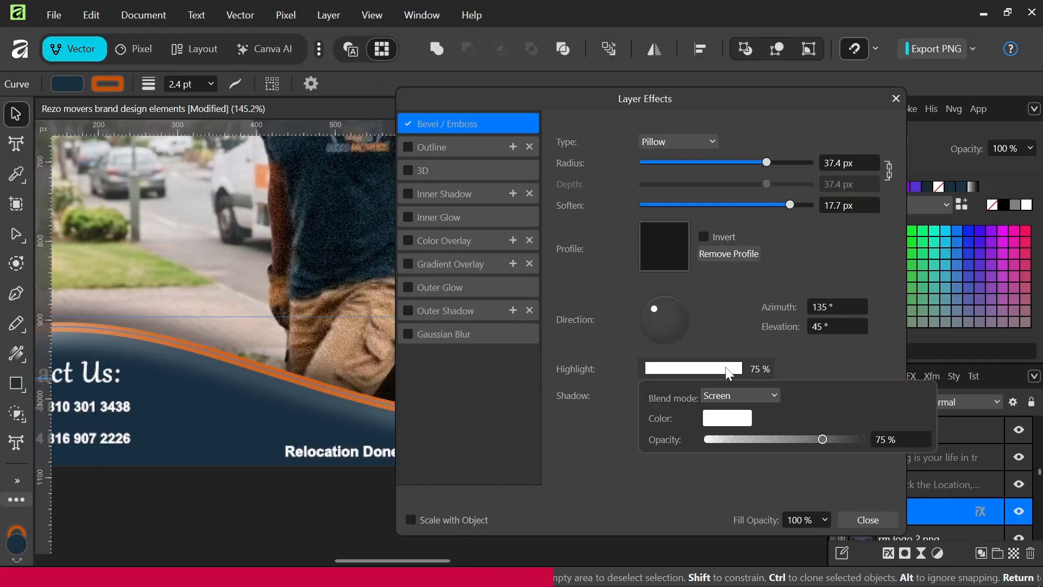
{"action": "left_click", "coordinate": [728, 420]}
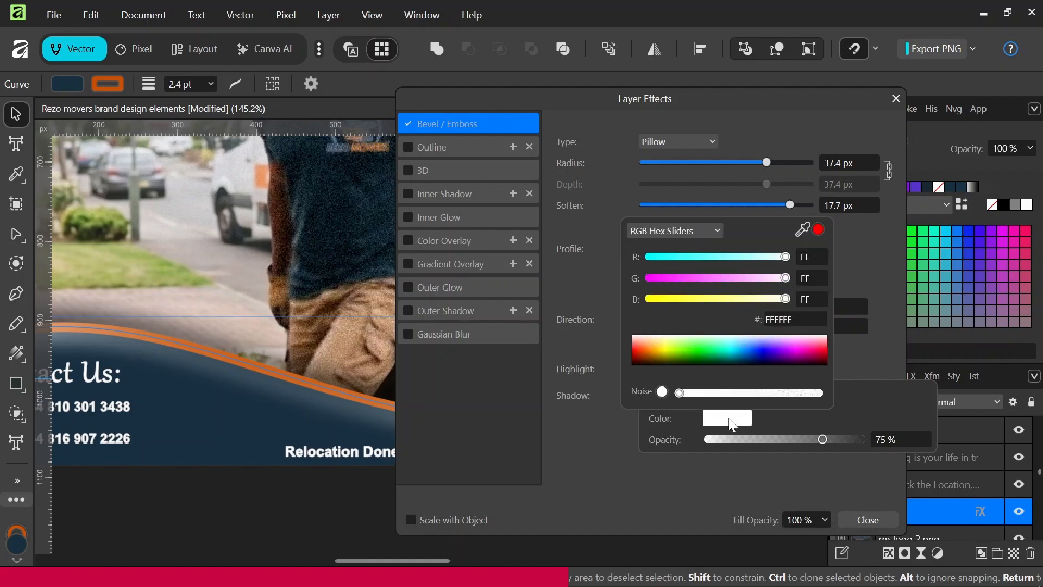
{"action": "left_click", "coordinate": [802, 230]}
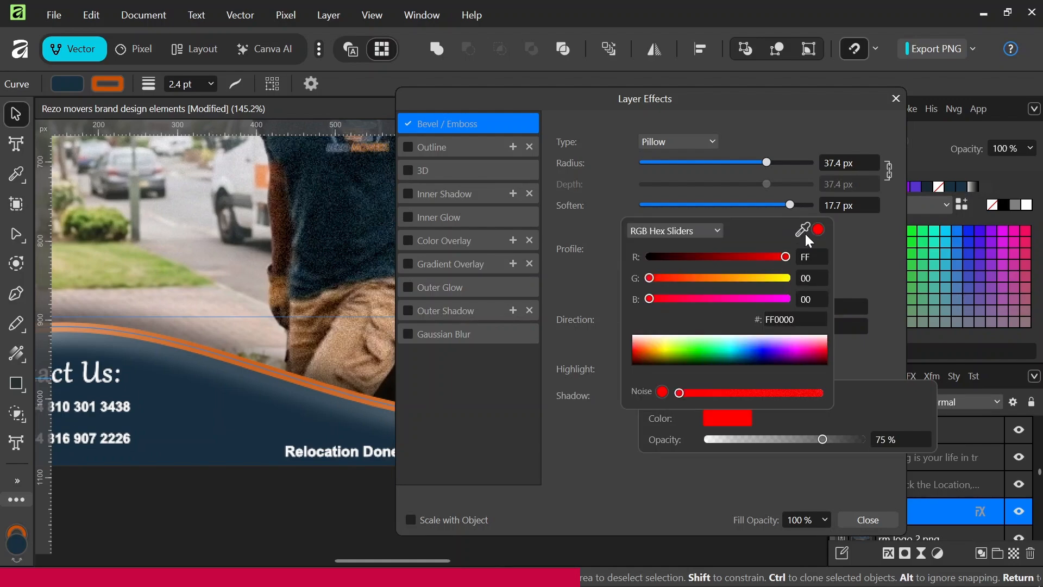
{"action": "left_click", "coordinate": [17, 174]}
{"action": "left_click_drag", "start_coordinate": [212, 305], "coordinate": [238, 338]}
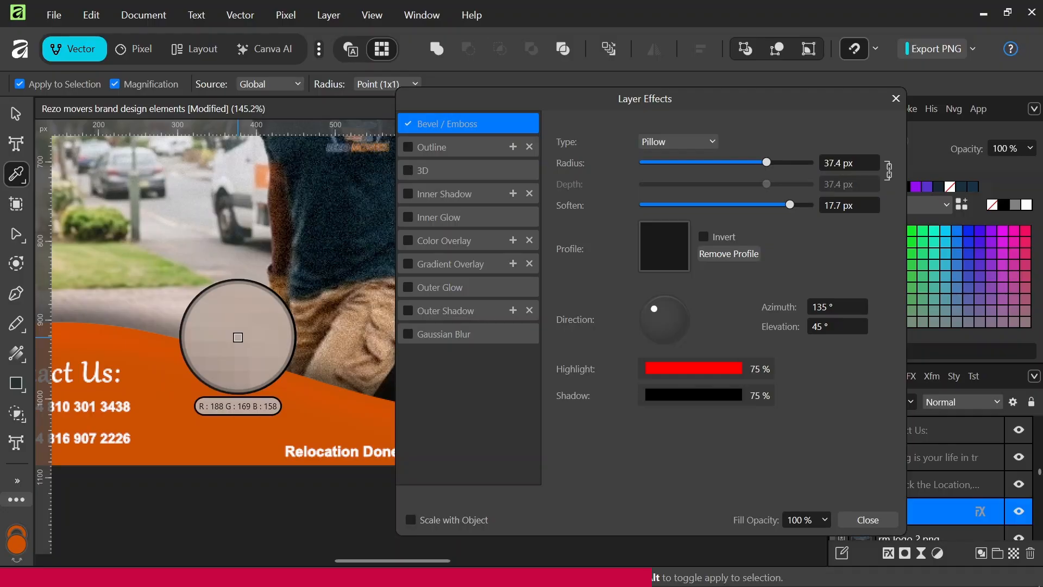
{"action": "key", "text": "ctrl+z"}
{"action": "left_click", "coordinate": [17, 120]}
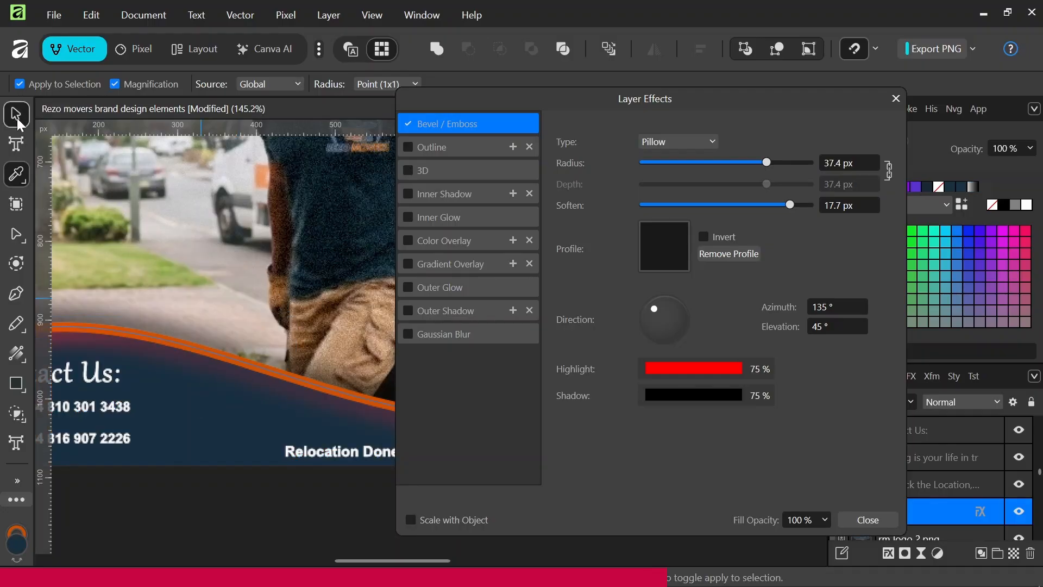
{"action": "scroll", "coordinate": [371, 349], "scroll_direction": "down", "scroll_amount": 4}
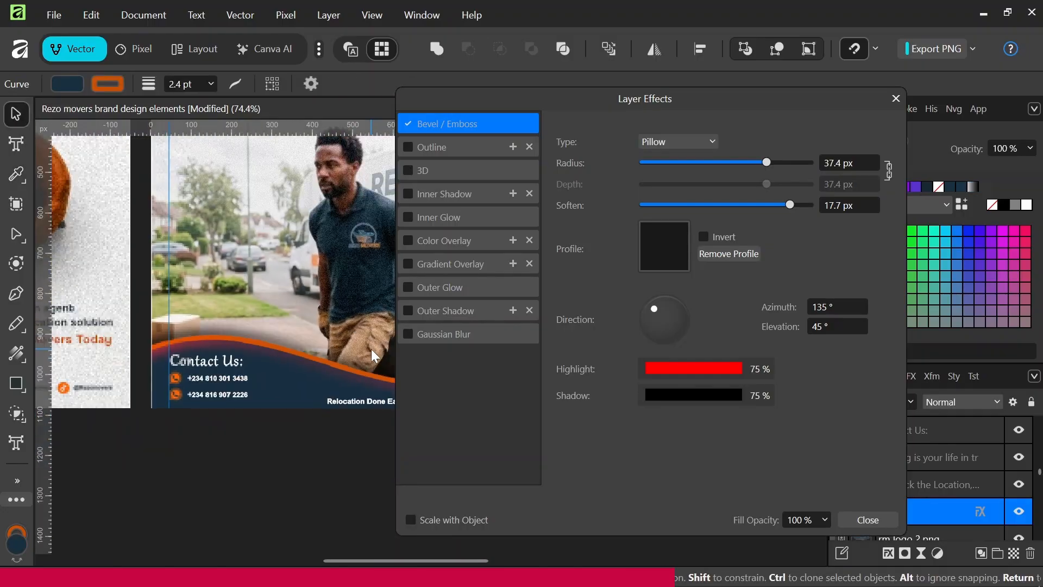
{"action": "left_click", "coordinate": [868, 519]}
{"action": "left_click", "coordinate": [900, 140]}
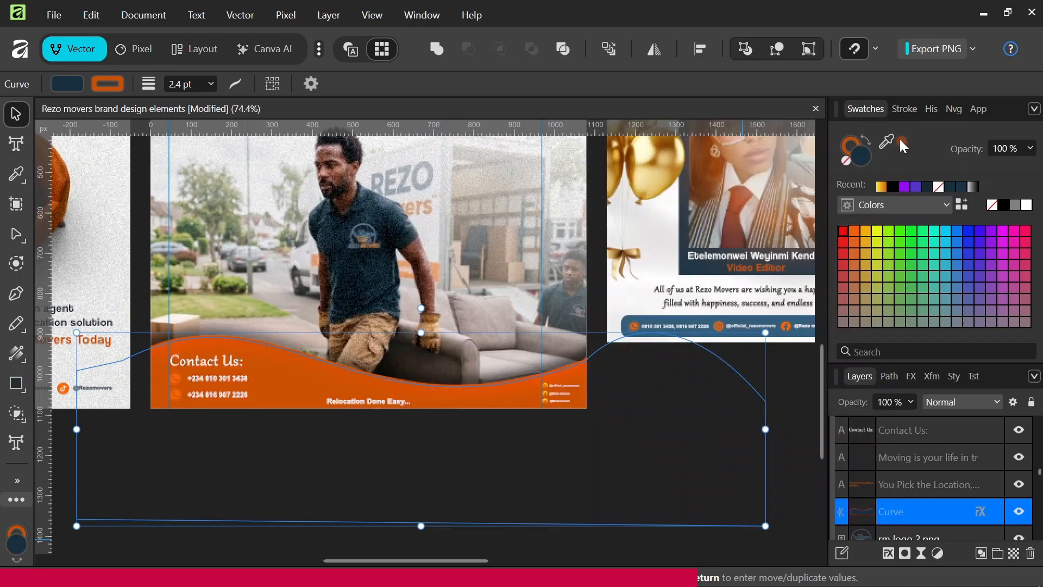
{"action": "left_click", "coordinate": [854, 148]}
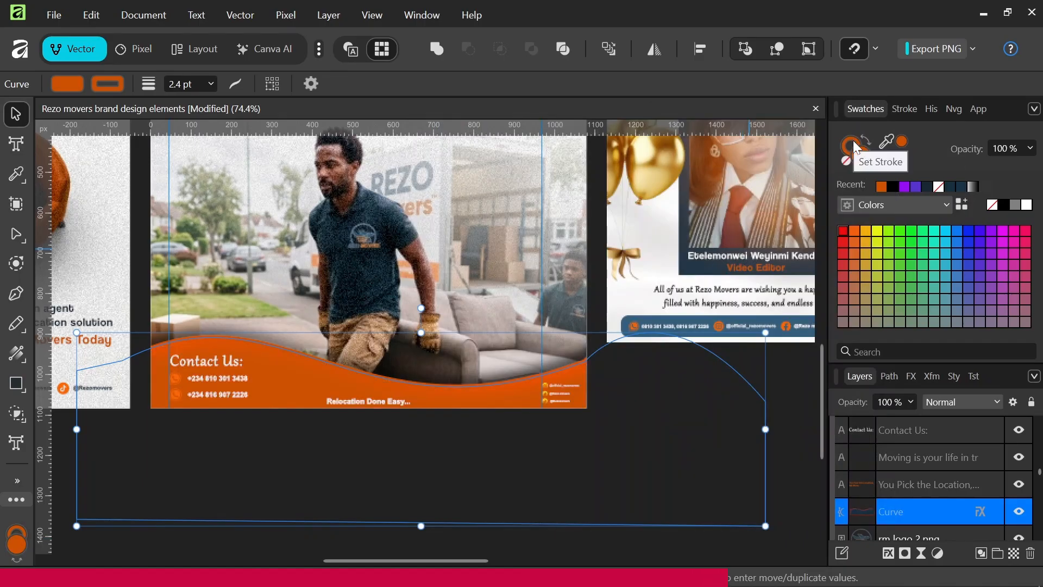
{"action": "key", "text": "ctrl+z"}
Step: Copy the hex code C85103 from the wave curve's stroke colour and reopen the curve's layer effects
{"action": "left_click", "coordinate": [843, 144]}
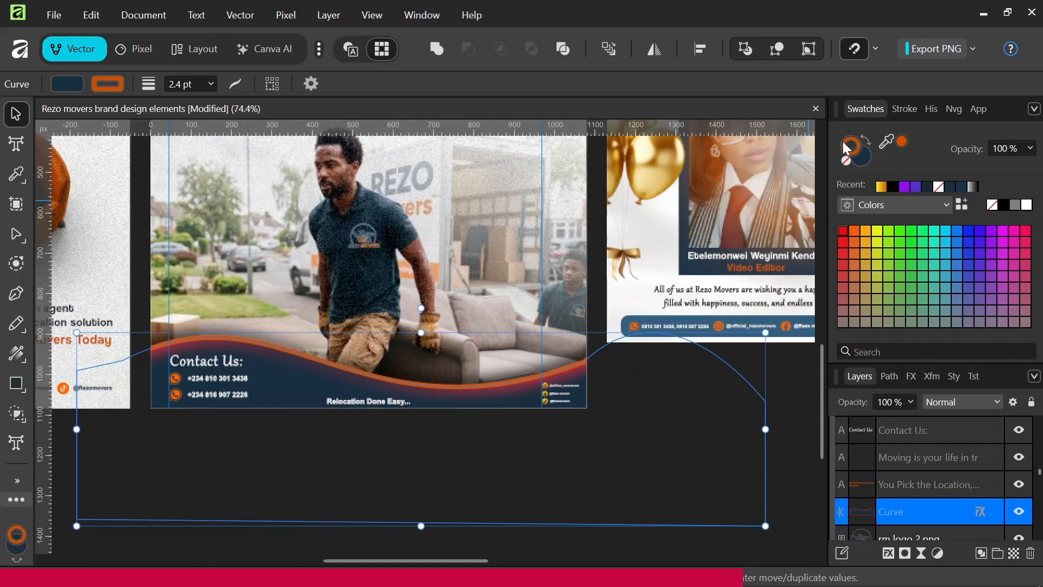
{"action": "double_click", "coordinate": [843, 142]}
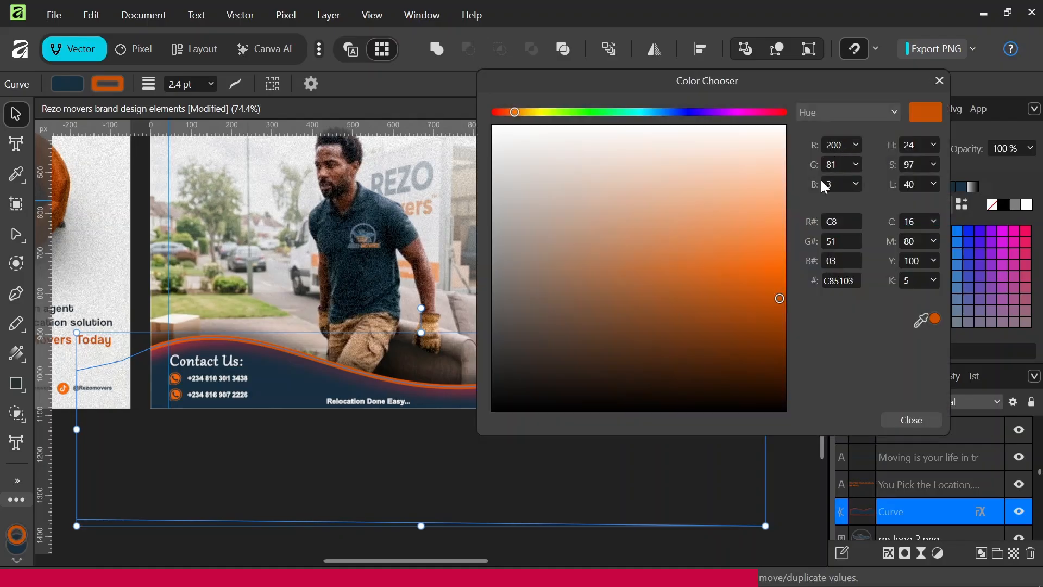
{"action": "left_click", "coordinate": [854, 280]}
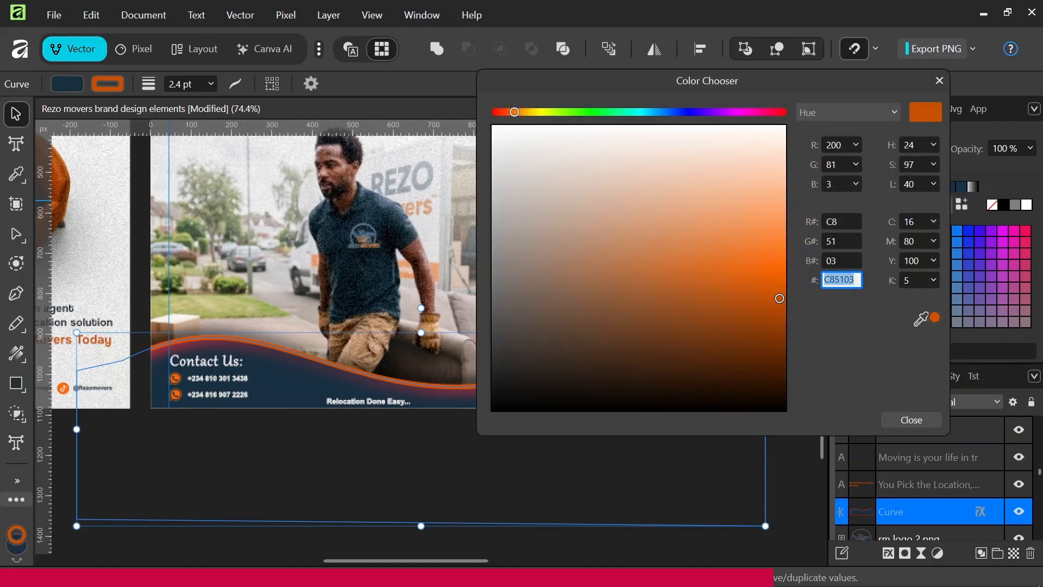
{"action": "left_click", "coordinate": [918, 419]}
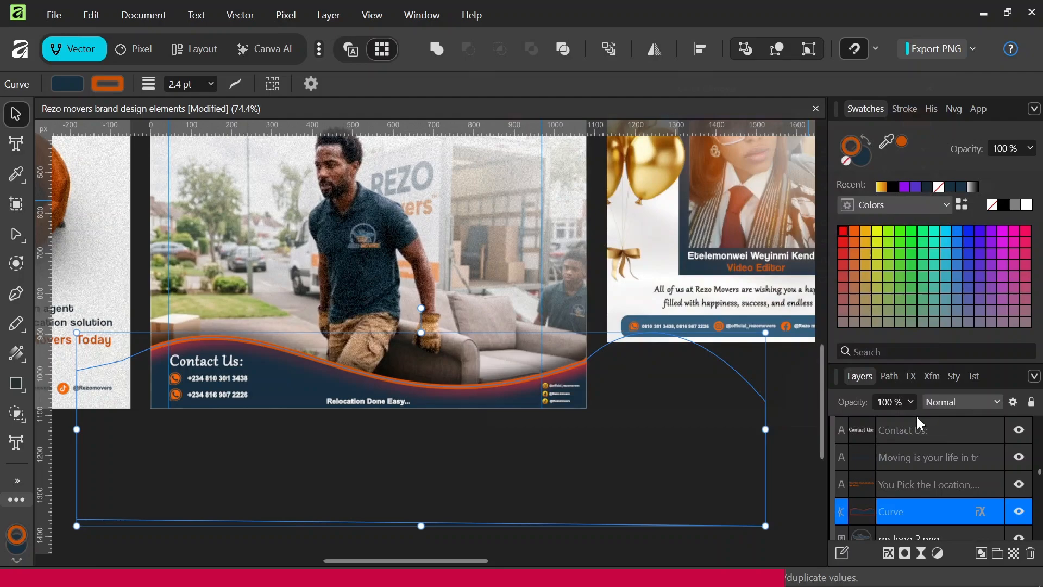
{"action": "left_click", "coordinate": [887, 553]}
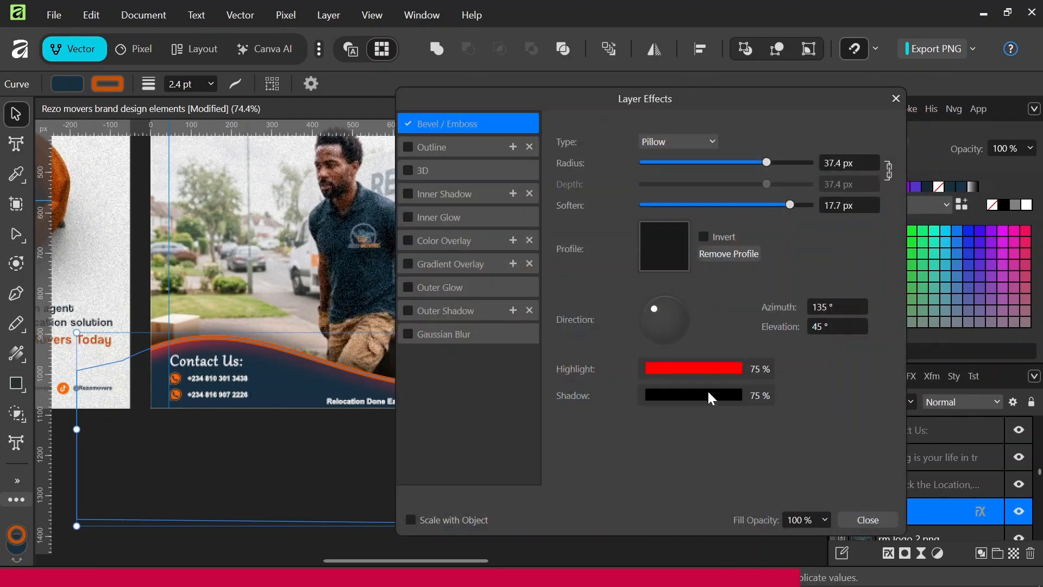
Step: Change the wave curve's bevel highlight colour to the stroke's orange, C85103
{"action": "left_click", "coordinate": [686, 366]}
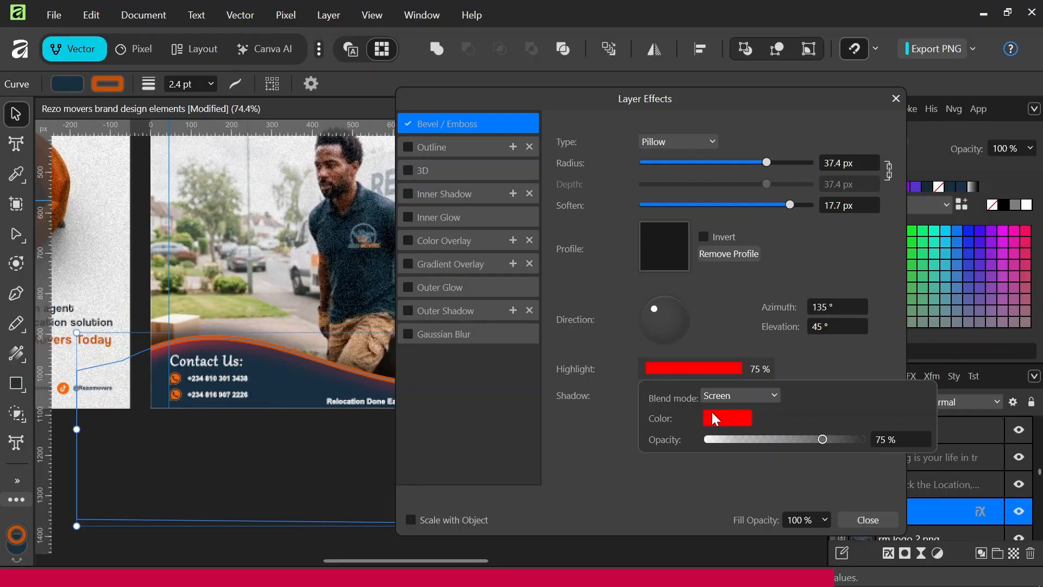
{"action": "left_click", "coordinate": [712, 413]}
{"action": "left_click", "coordinate": [796, 318]}
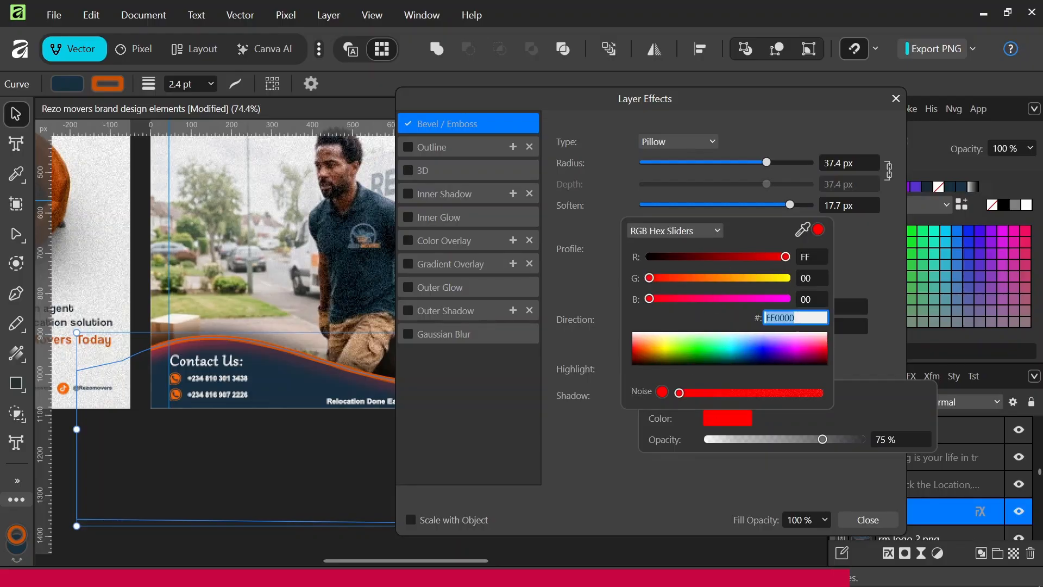
{"action": "type", "text": "C85103"}
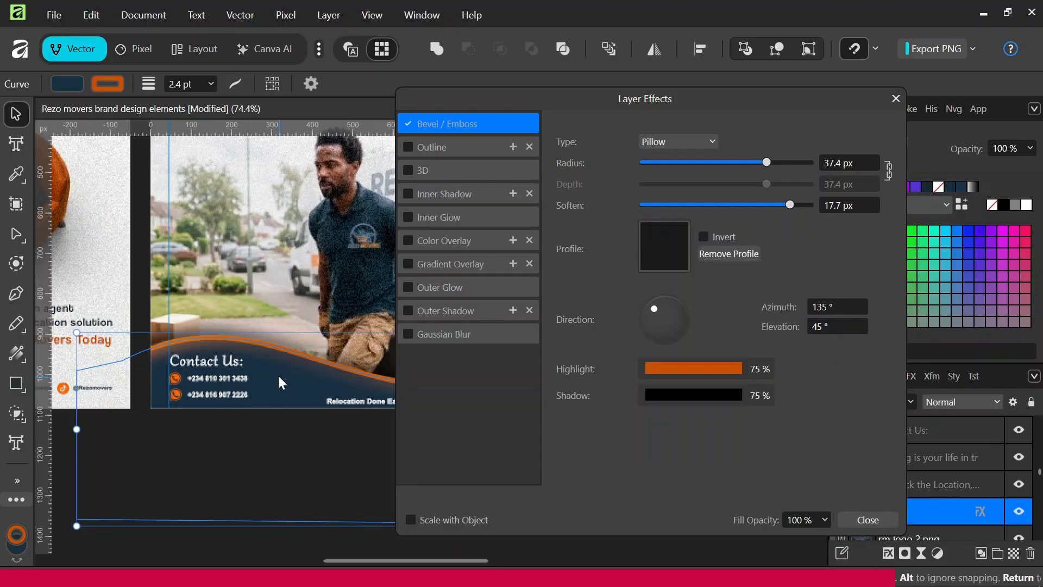
Step: Set the wave curve's bevel radius to 44.5 px and raise the highlight opacity to 100 %
{"action": "scroll", "coordinate": [277, 373], "scroll_direction": "up", "scroll_amount": 3}
{"action": "scroll", "coordinate": [372, 285], "scroll_direction": "down", "scroll_amount": 1}
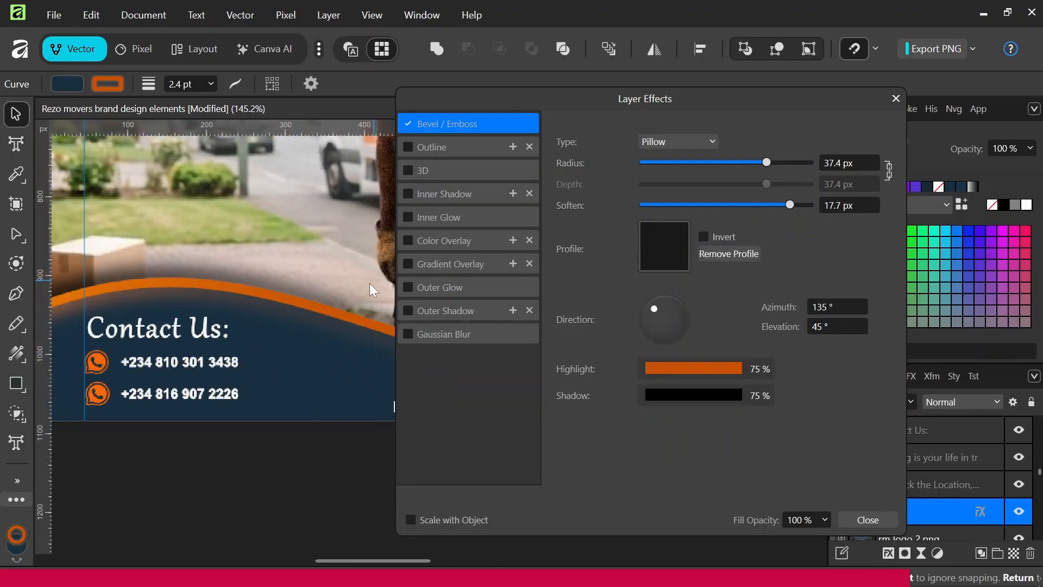
{"action": "scroll", "coordinate": [274, 319], "scroll_direction": "right", "scroll_amount": 3}
{"action": "scroll", "coordinate": [274, 320], "scroll_direction": "right", "scroll_amount": 1}
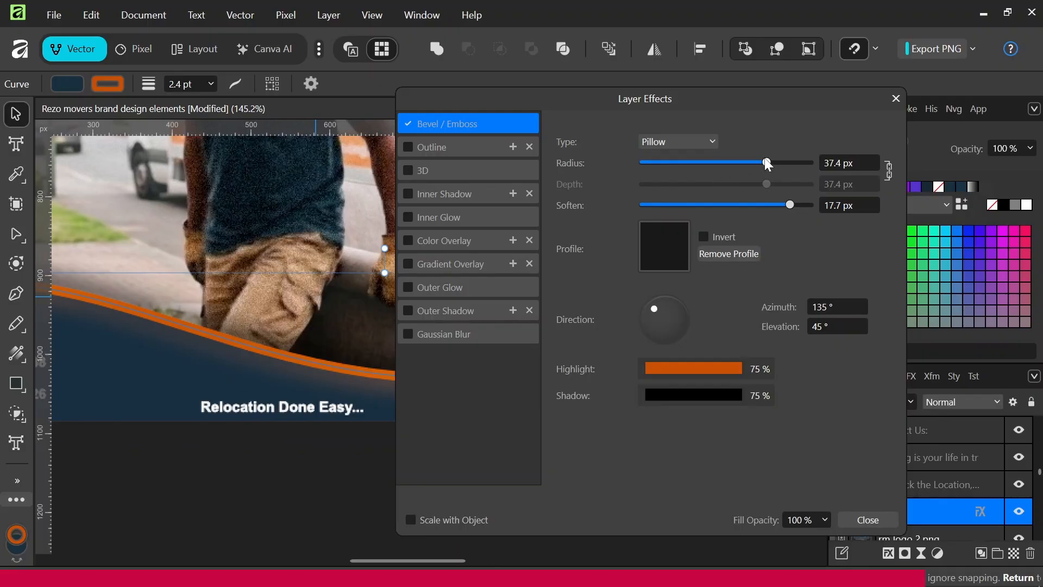
{"action": "mouse_move", "coordinate": [765, 163]}
{"action": "left_mouse_down"}
{"action": "mouse_move", "coordinate": [783, 163]}
{"action": "mouse_move", "coordinate": [736, 163]}
{"action": "mouse_move", "coordinate": [780, 163]}
{"action": "left_mouse_up"}
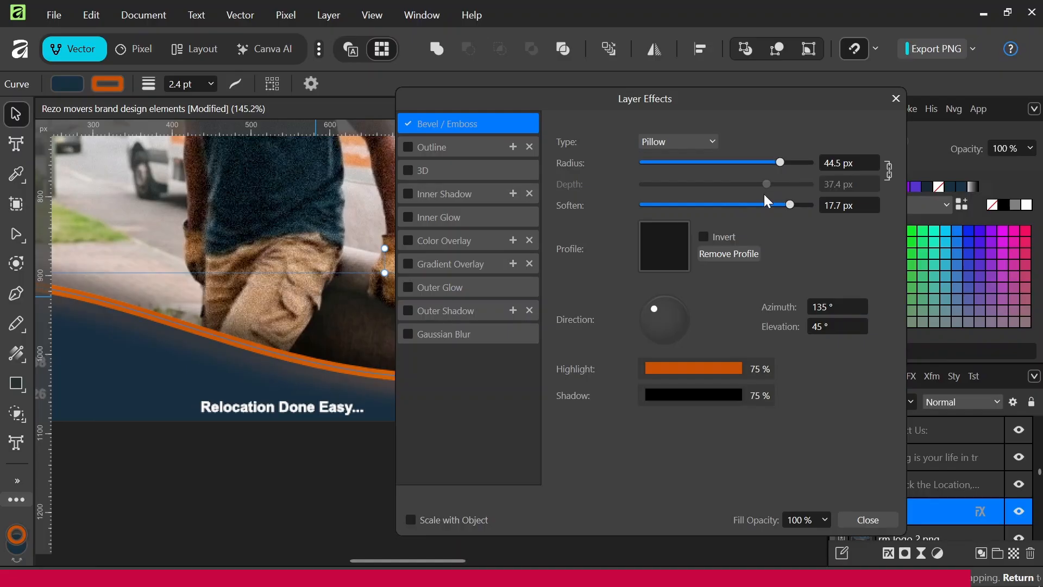
{"action": "left_click", "coordinate": [716, 366]}
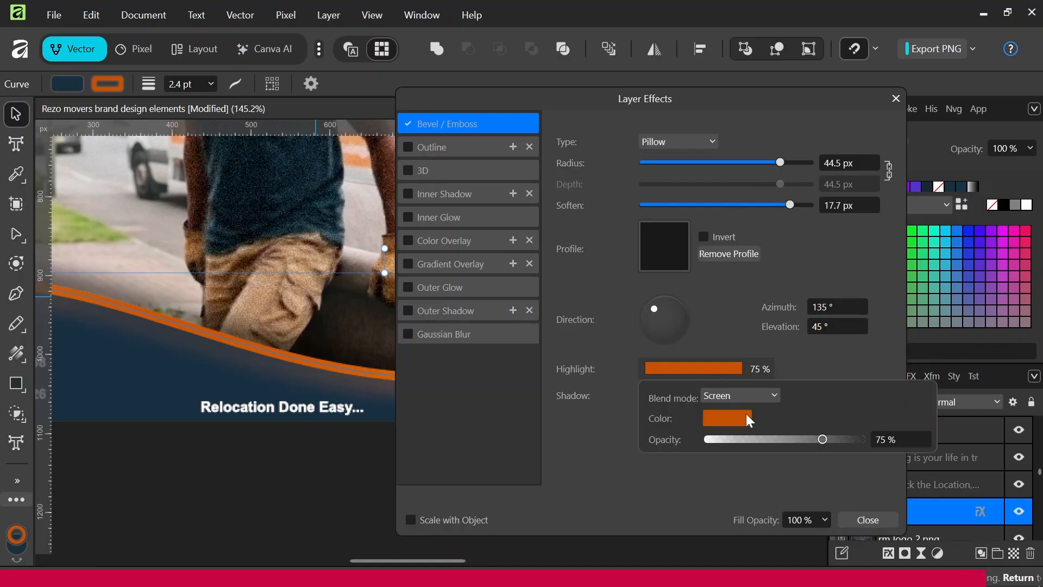
{"action": "left_click_drag", "start_coordinate": [822, 439], "coordinate": [897, 441]}
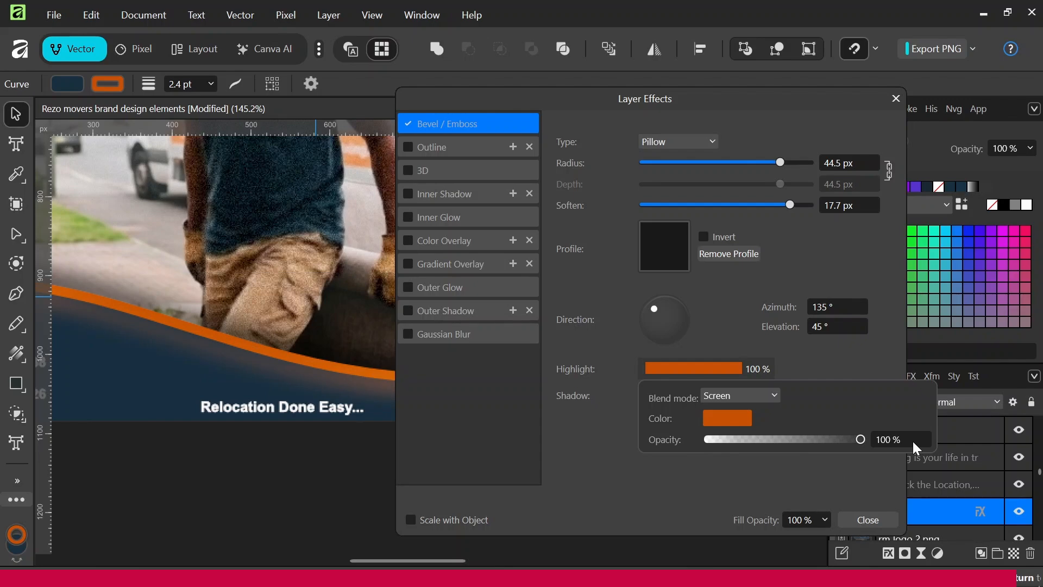
Step: Reduce the radius of the wave curve's Pillow bevel and finish editing its layer effects
{"action": "scroll", "coordinate": [260, 341], "scroll_direction": "down", "scroll_amount": 4}
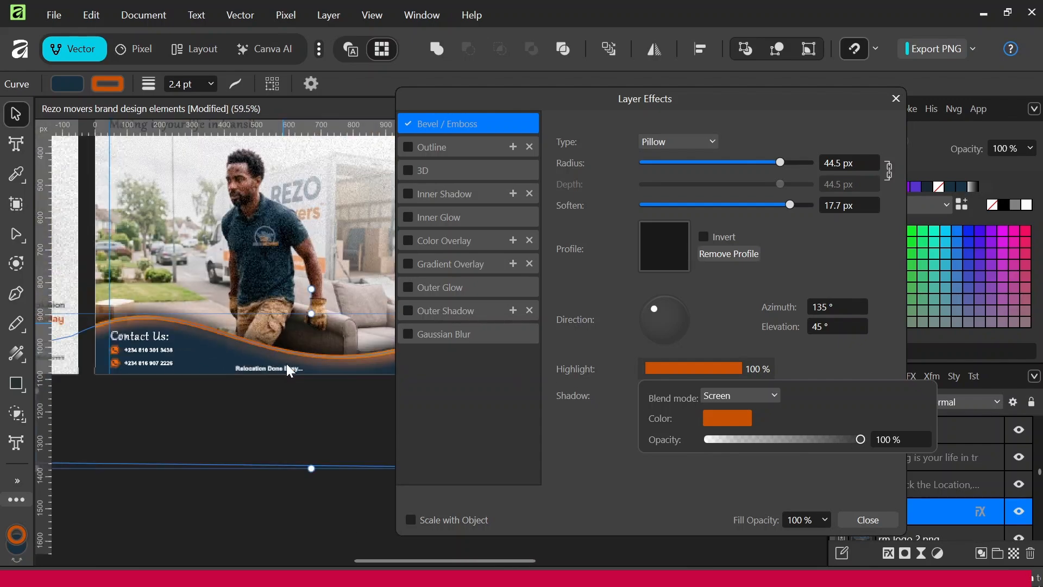
{"action": "scroll", "coordinate": [285, 364], "scroll_direction": "right", "scroll_amount": 3}
{"action": "scroll", "coordinate": [284, 364], "scroll_direction": "down", "scroll_amount": 2}
{"action": "scroll", "coordinate": [284, 365], "scroll_direction": "down", "scroll_amount": 1}
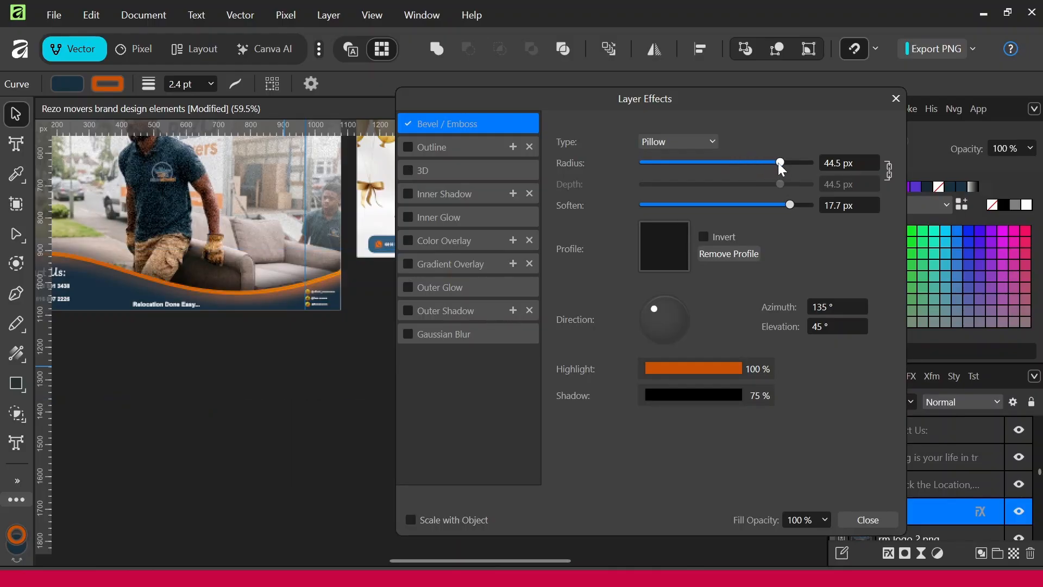
{"action": "left_click_drag", "start_coordinate": [778, 162], "coordinate": [748, 162]}
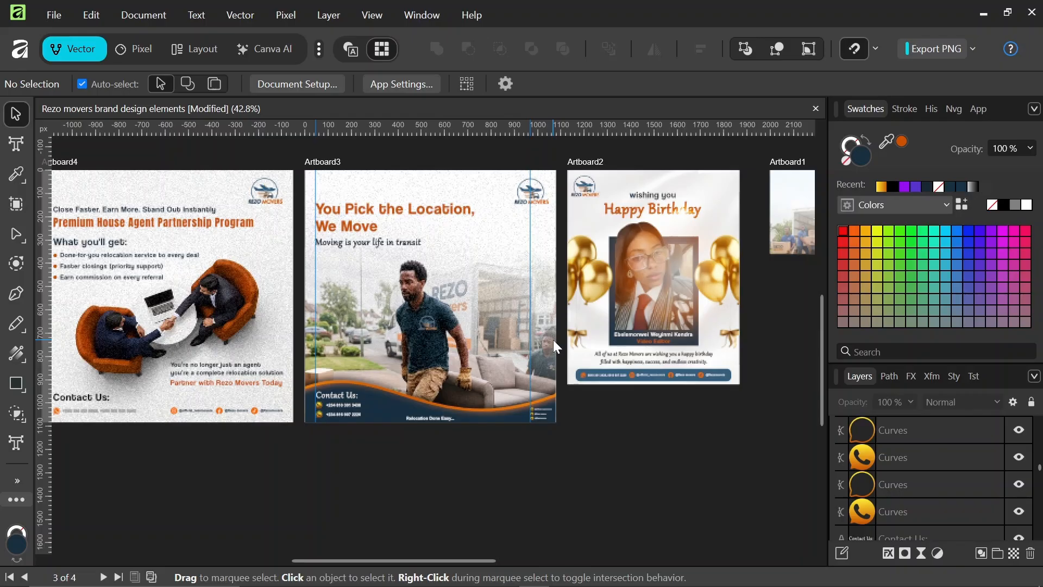
Step: Examine the edited flyers across all four artboards, both close up and as a whole set
{"action": "scroll", "coordinate": [553, 340], "scroll_direction": "down", "scroll_amount": 4}
{"action": "scroll", "coordinate": [553, 340], "scroll_direction": "right", "scroll_amount": 2}
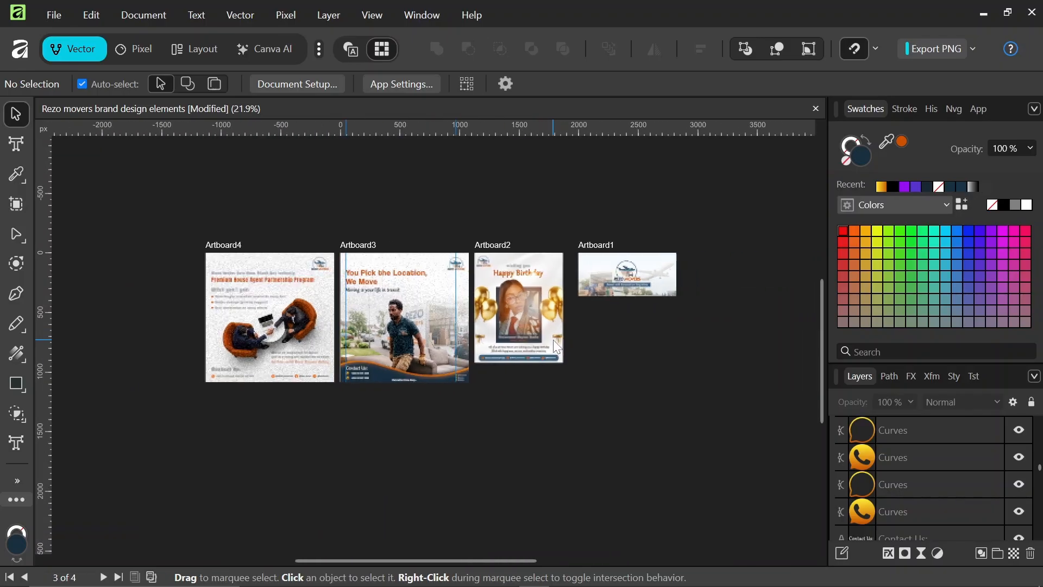
{"action": "scroll", "coordinate": [557, 346], "scroll_direction": "up", "scroll_amount": 4}
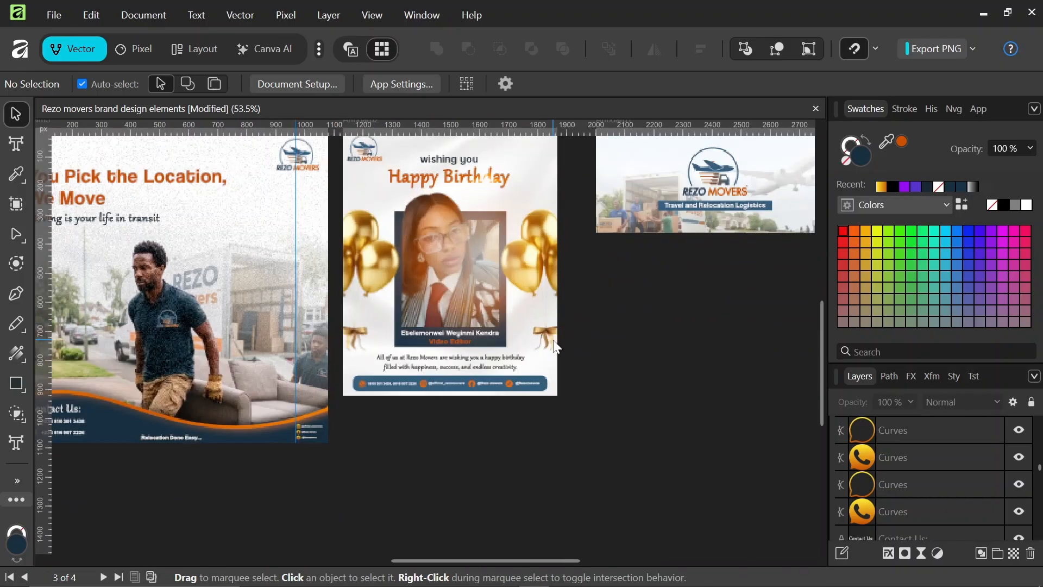
{"action": "scroll", "coordinate": [556, 347], "scroll_direction": "left", "scroll_amount": 2}
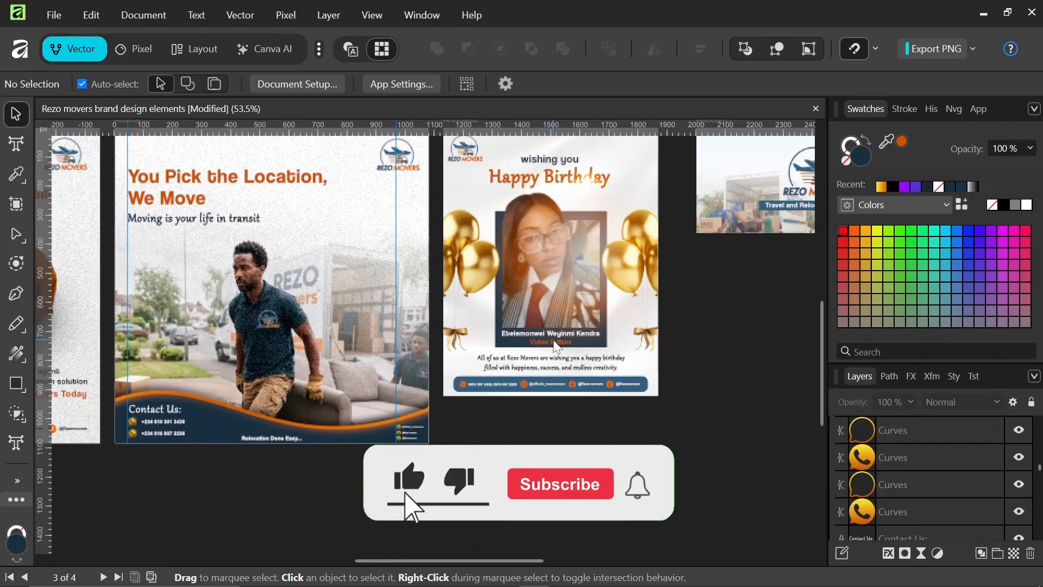
{"action": "scroll", "coordinate": [557, 347], "scroll_direction": "left", "scroll_amount": 4}
{"action": "scroll", "coordinate": [556, 346], "scroll_direction": "down", "scroll_amount": 4}
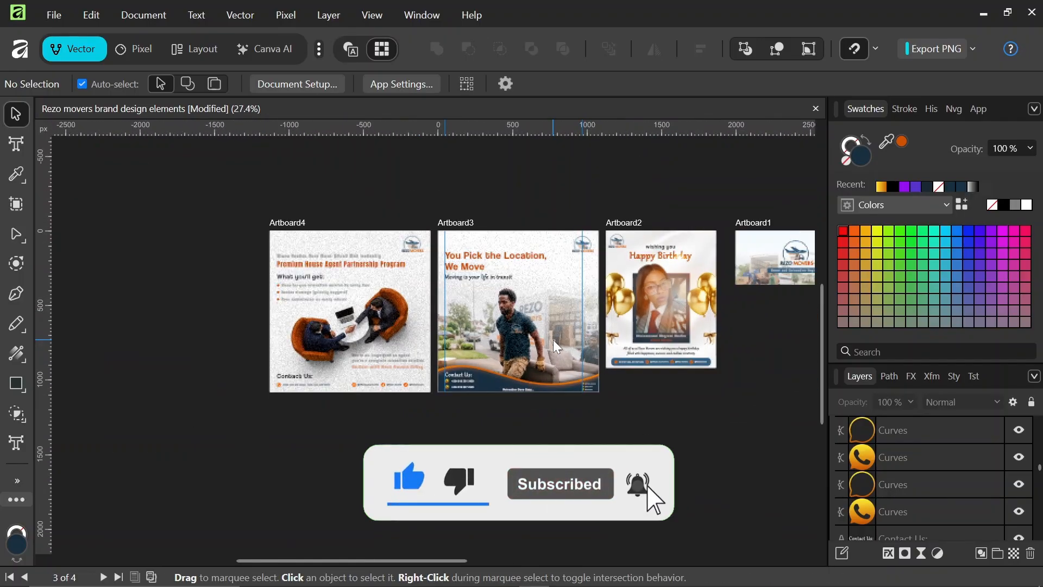
{"action": "scroll", "coordinate": [557, 347], "scroll_direction": "down", "scroll_amount": 2}
{"action": "scroll", "coordinate": [556, 346], "scroll_direction": "down", "scroll_amount": 4}
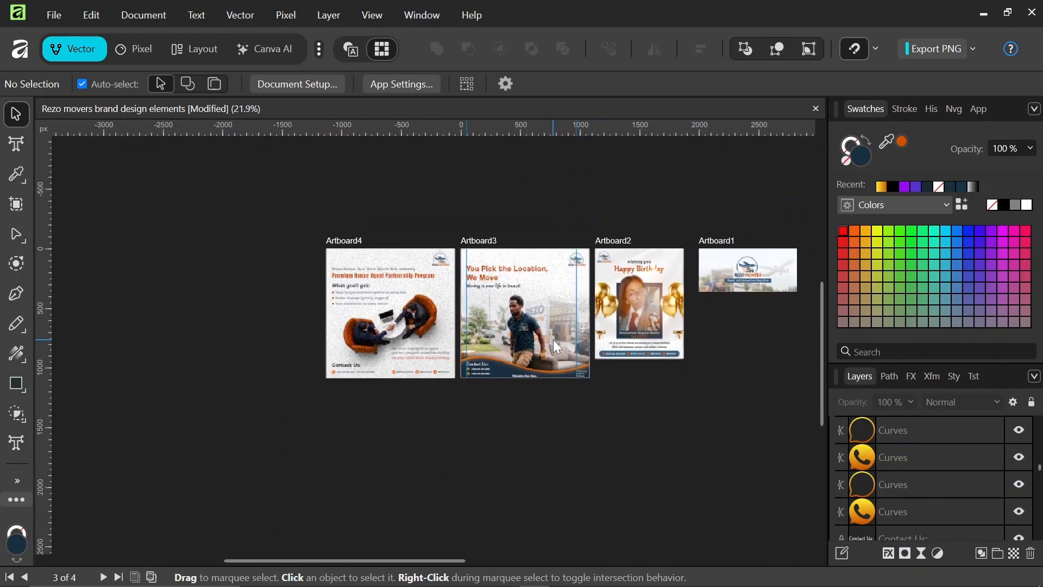